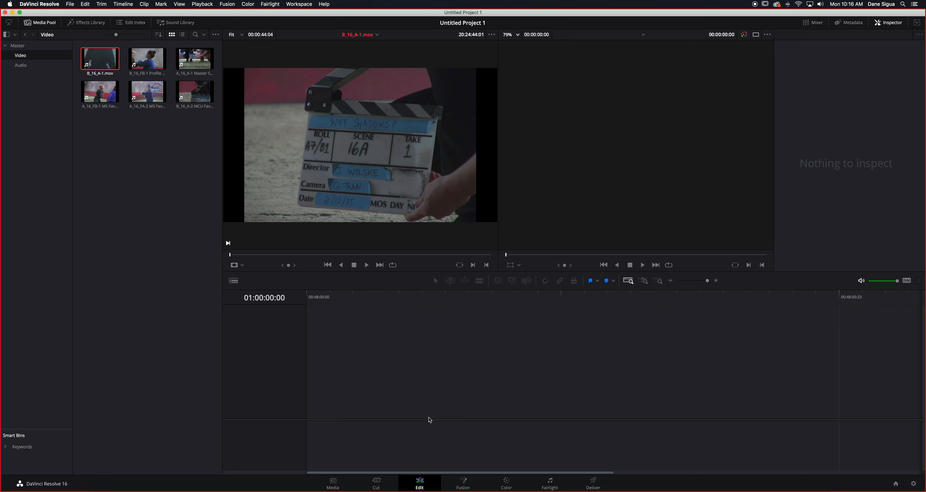
Step: Create a timeline from the B_16_A-1.mov clip, with its video on Video 1 and its linked audio below
{"action": "left_click", "coordinate": [429, 422]}
{"action": "left_click_drag", "start_coordinate": [324, 155], "coordinate": [302, 367]}
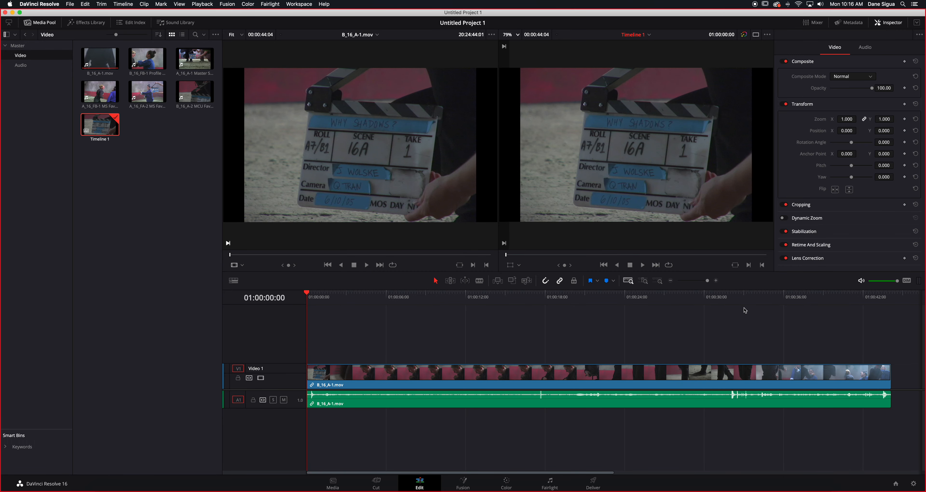
{"action": "left_click", "coordinate": [671, 282]}
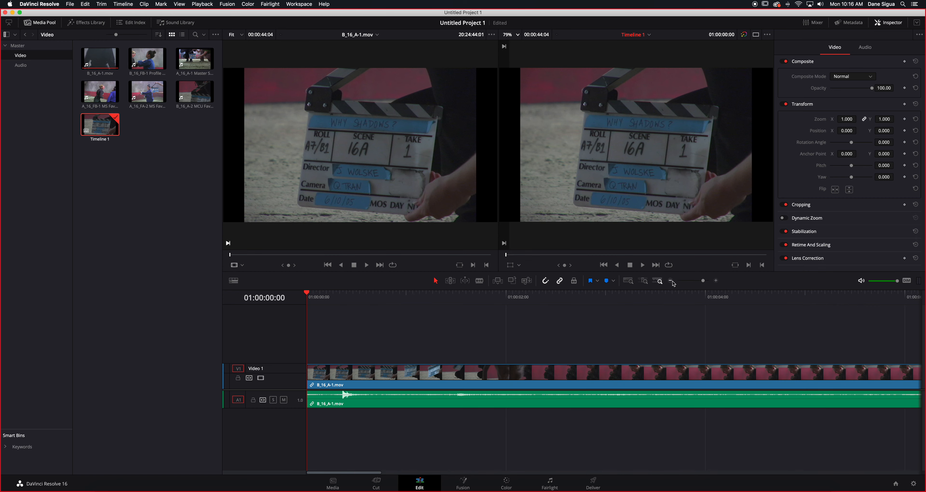
{"action": "left_click", "coordinate": [671, 281]}
{"action": "left_click", "coordinate": [671, 281]}
{"action": "left_click", "coordinate": [672, 281]}
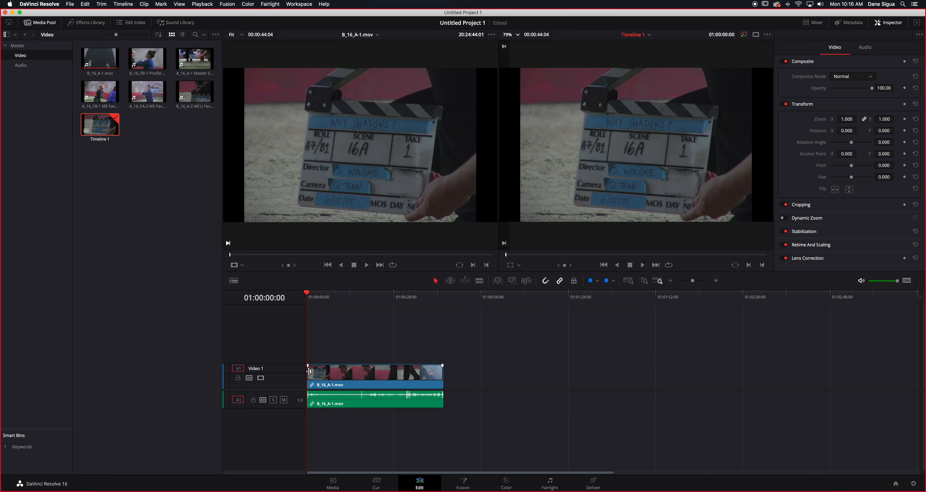
Step: Trim both ends of the timeline clip so it ends at about 30 seconds, and scrub through the result
{"action": "left_click_drag", "start_coordinate": [308, 374], "coordinate": [316, 375]}
{"action": "left_click_drag", "start_coordinate": [442, 378], "coordinate": [399, 387]}
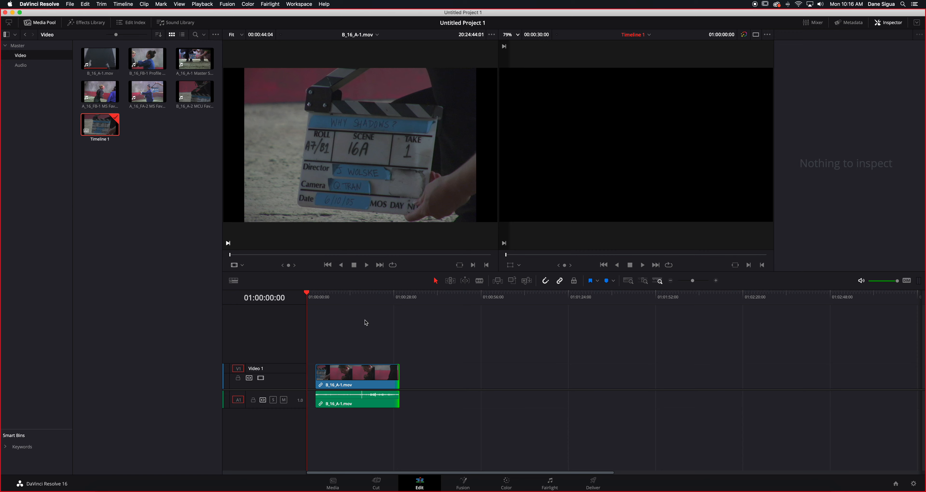
{"action": "left_click_drag", "start_coordinate": [315, 302], "coordinate": [376, 306]}
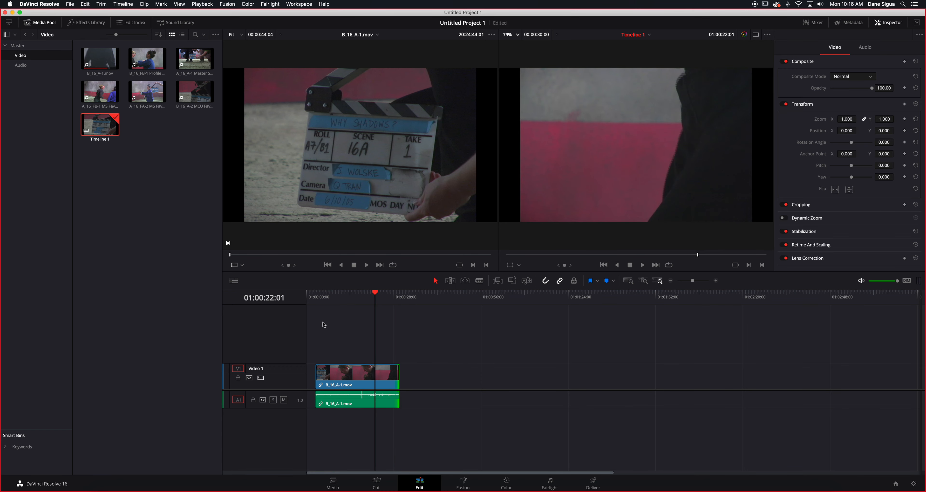
Step: Load B_16_A-1.mov in the source viewer, lower the system volume, and mark an in point at 20:24:46:14
{"action": "left_click", "coordinate": [97, 62]}
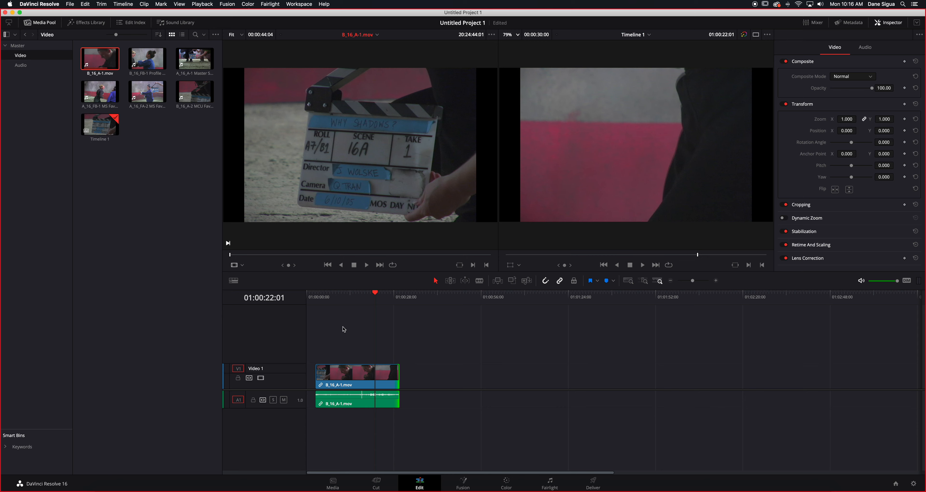
{"action": "left_click_drag", "start_coordinate": [232, 256], "coordinate": [238, 258]}
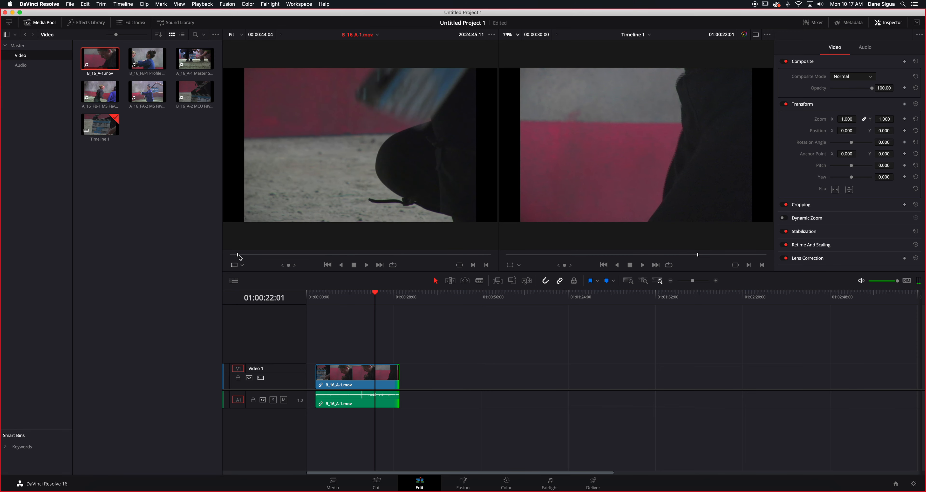
{"action": "key", "text": "XF86AudioLowerVolume"}
{"action": "key", "text": "XF86AudioLowerVolume"}
{"action": "key", "text": "XF86AudioLowerVolume"}
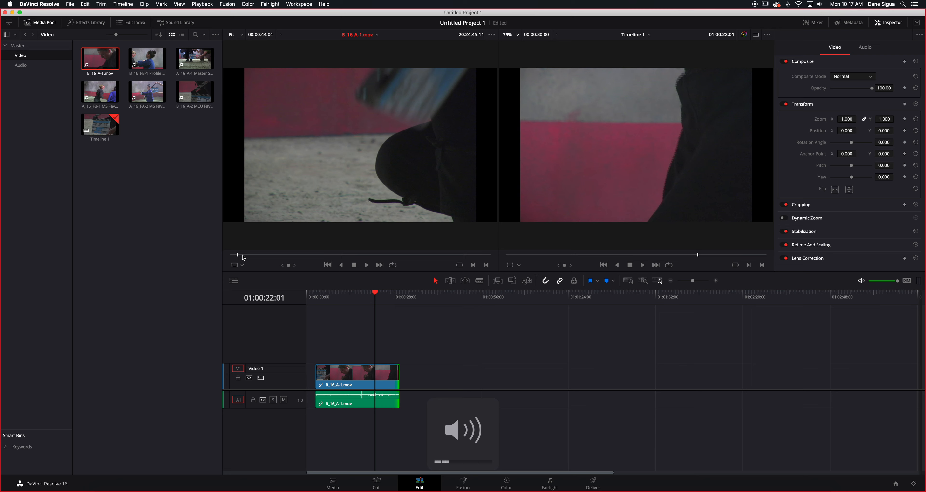
{"action": "left_click_drag", "start_coordinate": [237, 257], "coordinate": [245, 261]}
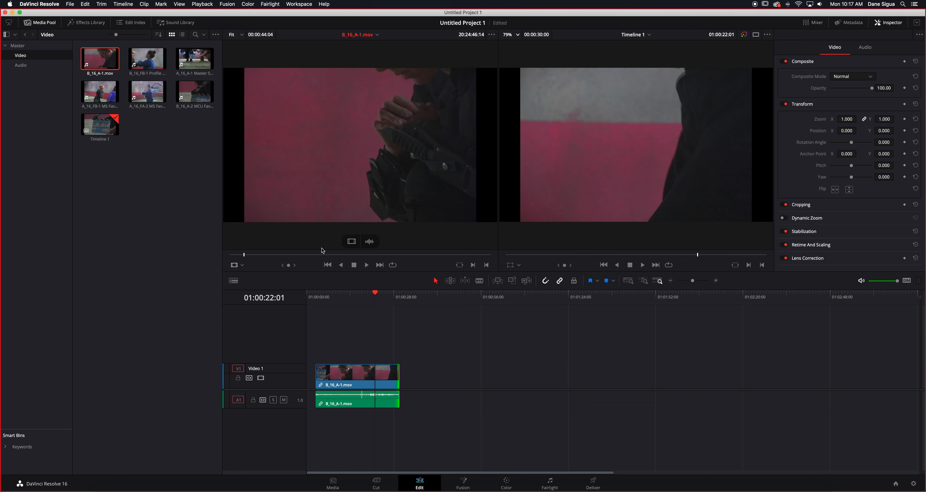
{"action": "key", "text": "i"}
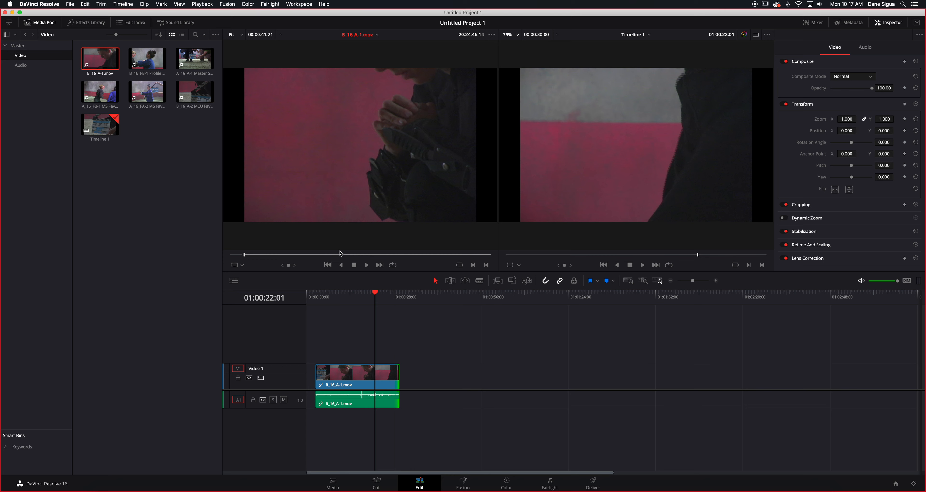
Step: Mark an out point at 20:25:13:16 in the source clip and place only that range's video on Video 1, after the existing clip
{"action": "key", "text": "space"}
{"action": "key", "text": "space"}
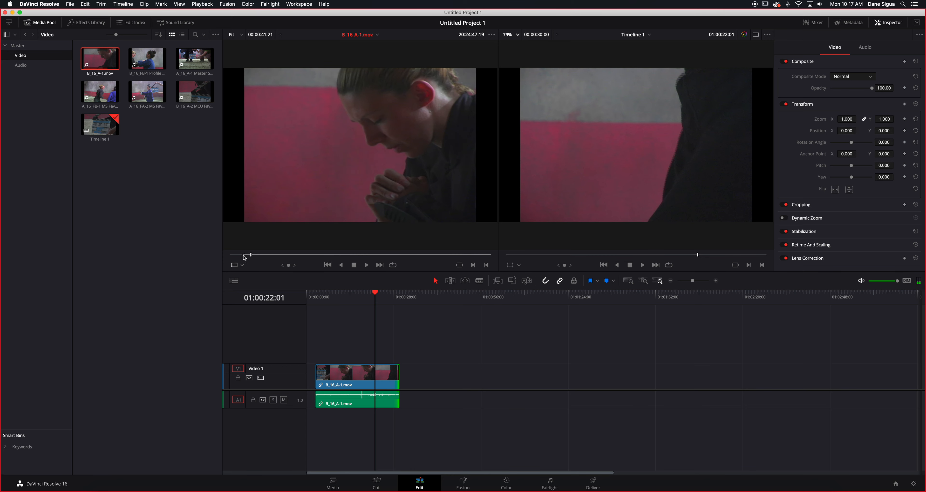
{"action": "left_click_drag", "start_coordinate": [252, 255], "coordinate": [406, 264]}
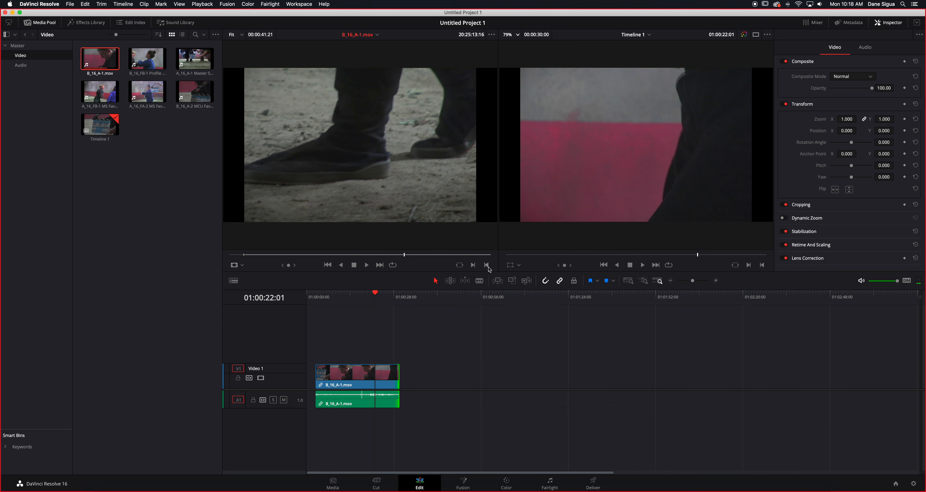
{"action": "mouse_move", "coordinate": [432, 245]}
{"action": "key", "text": "o"}
{"action": "key", "text": "b"}
{"action": "key", "text": "space"}
{"action": "key", "text": "space"}
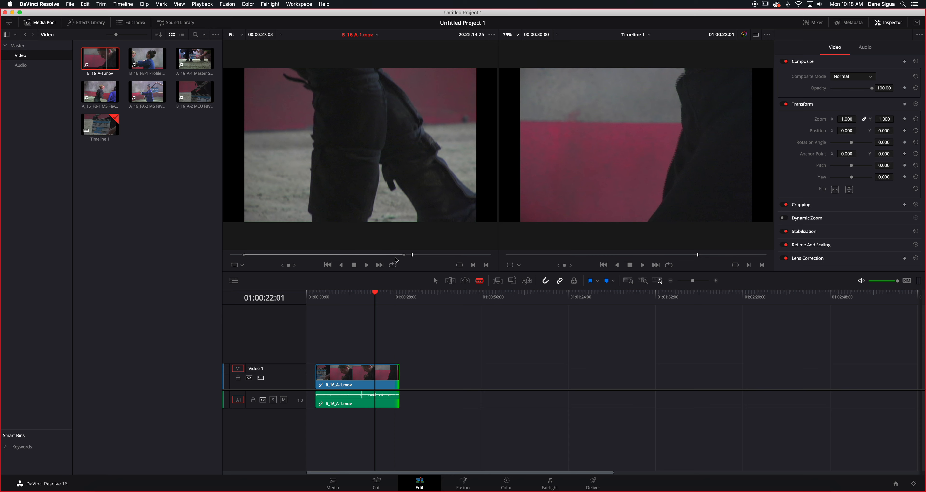
{"action": "mouse_move", "coordinate": [366, 197]}
{"action": "left_click_drag", "start_coordinate": [351, 244], "coordinate": [516, 375]}
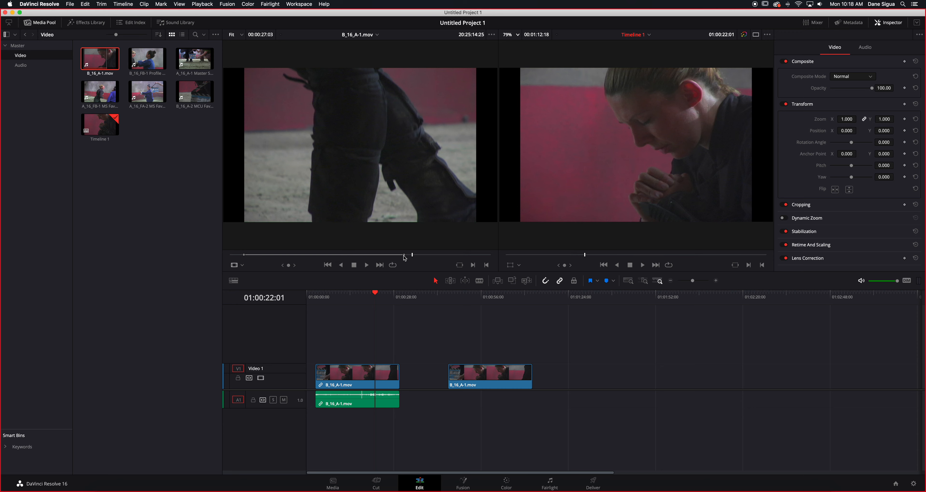
Step: Extend the source range to the whole B_16_A-1.mov clip and place only its video on a new Video 2 track
{"action": "left_click_drag", "start_coordinate": [413, 255], "coordinate": [491, 255]}
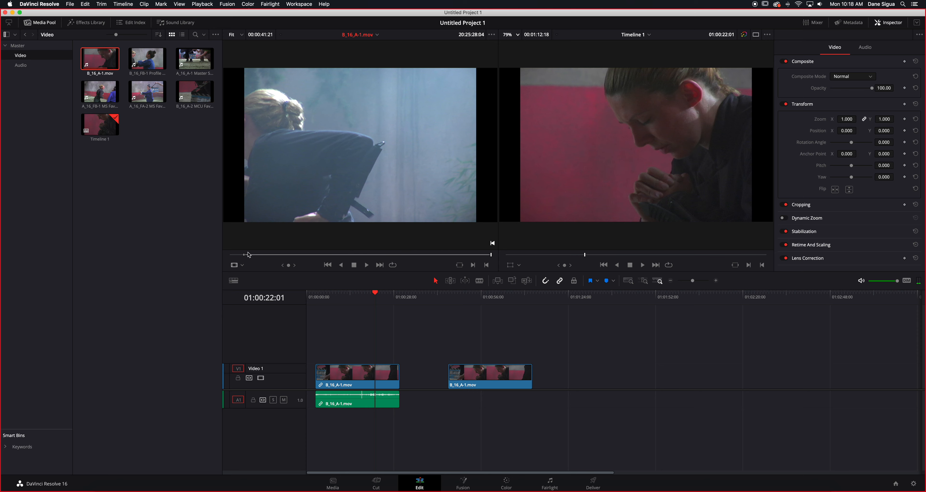
{"action": "left_click", "coordinate": [232, 254]}
{"action": "key", "text": "i"}
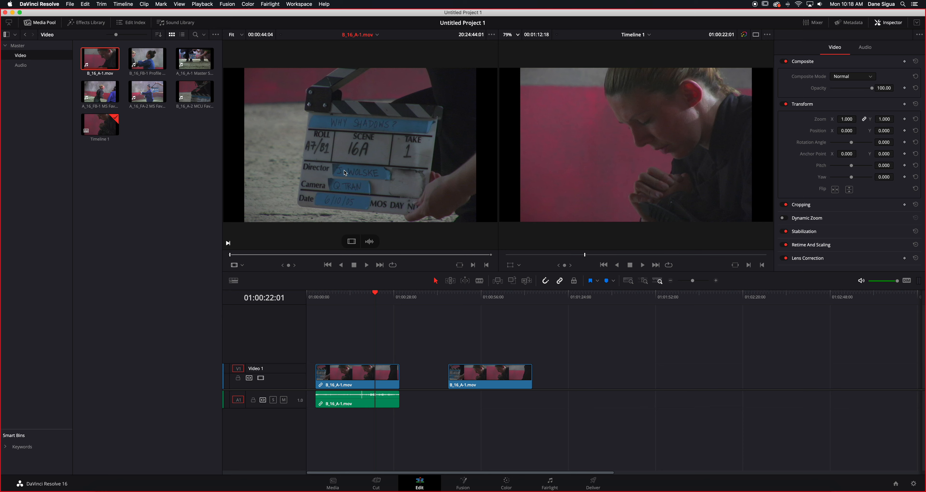
{"action": "left_click_drag", "start_coordinate": [352, 242], "coordinate": [451, 354]}
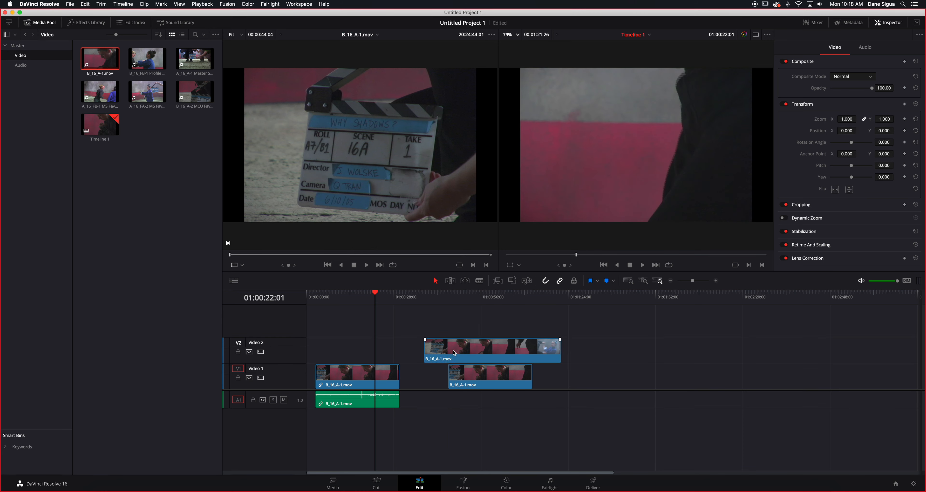
Step: Delete every clip from Video 2, Video 1 and the audio track, leaving the timeline empty
{"action": "left_click", "coordinate": [508, 344]}
{"action": "key", "text": "Delete"}
{"action": "left_click", "coordinate": [497, 382]}
{"action": "key", "text": "Delete"}
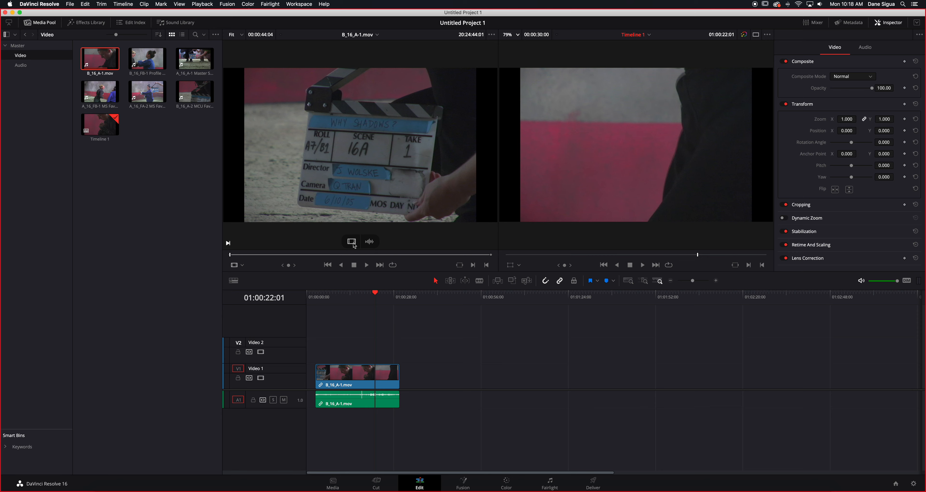
{"action": "mouse_move", "coordinate": [354, 244]}
{"action": "left_mouse_down"}
{"action": "mouse_move", "coordinate": [417, 374]}
{"action": "mouse_move", "coordinate": [333, 233]}
{"action": "mouse_move", "coordinate": [373, 247]}
{"action": "mouse_move", "coordinate": [401, 310]}
{"action": "mouse_move", "coordinate": [417, 397]}
{"action": "mouse_move", "coordinate": [374, 262]}
{"action": "mouse_move", "coordinate": [413, 399]}
{"action": "mouse_move", "coordinate": [352, 243]}
{"action": "left_mouse_up"}
{"action": "left_click", "coordinate": [362, 387]}
{"action": "key", "text": "Delete"}
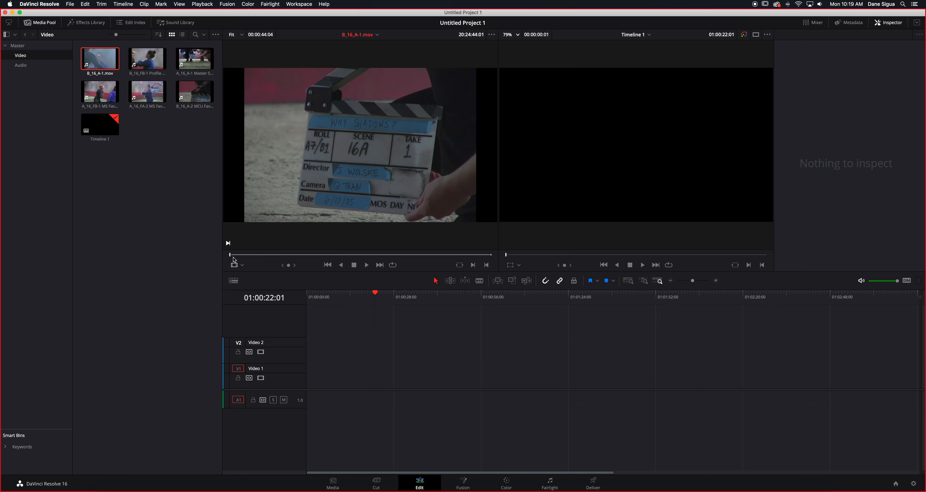
Step: Place only the video of B_16_A-1.mov at the start of Video 1 and fit the whole timeline in view
{"action": "left_click_drag", "start_coordinate": [231, 256], "coordinate": [247, 257]}
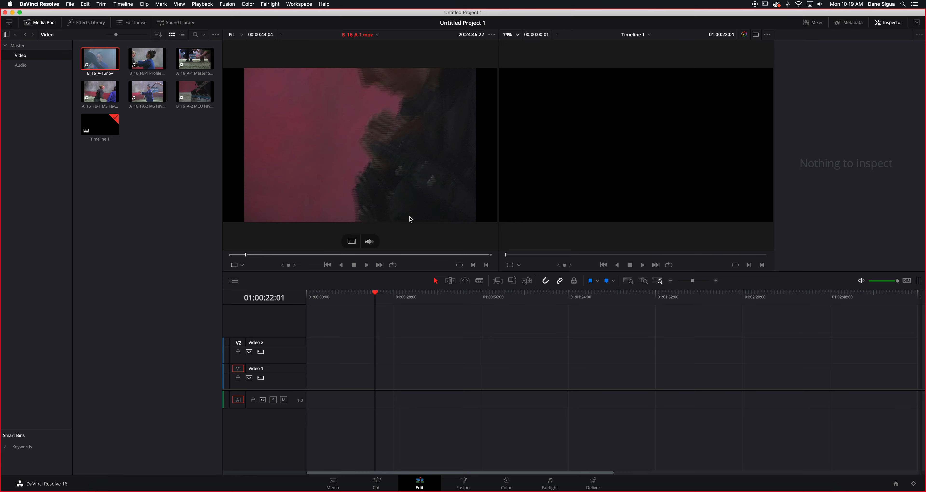
{"action": "left_click_drag", "start_coordinate": [351, 242], "coordinate": [307, 381]}
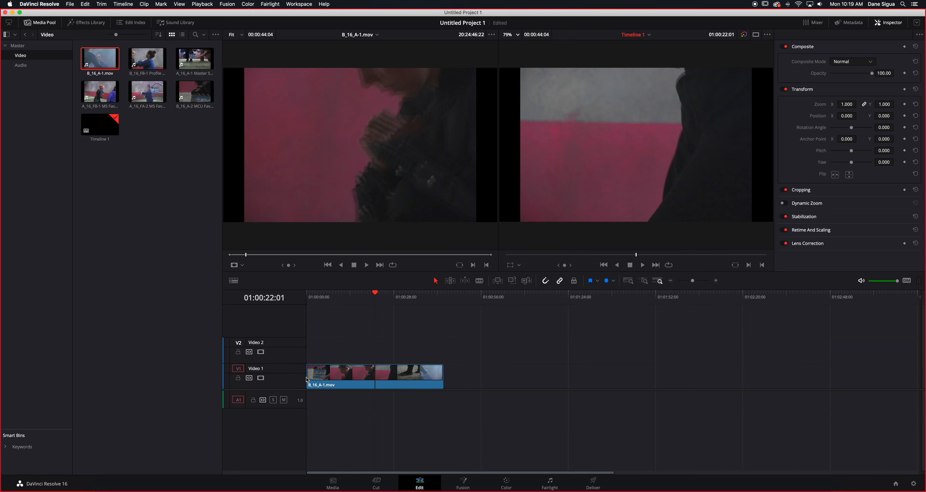
{"action": "left_click", "coordinate": [633, 280]}
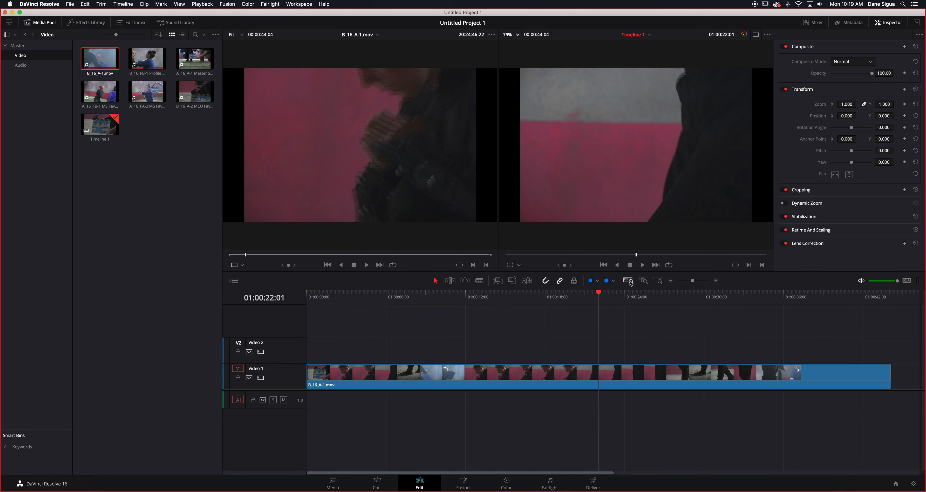
Step: Scrub along the timeline and jump the playhead repeatedly between its start and end
{"action": "left_click_drag", "start_coordinate": [619, 299], "coordinate": [708, 330]}
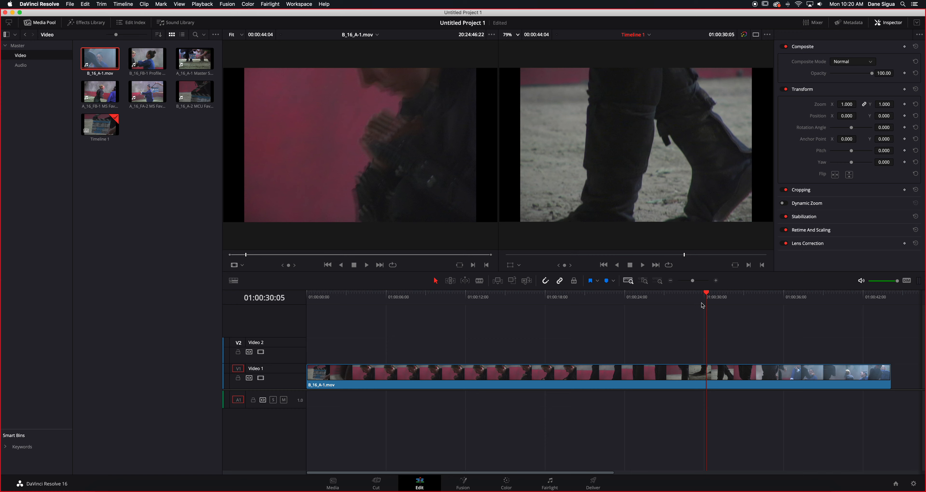
{"action": "key", "text": "Home"}
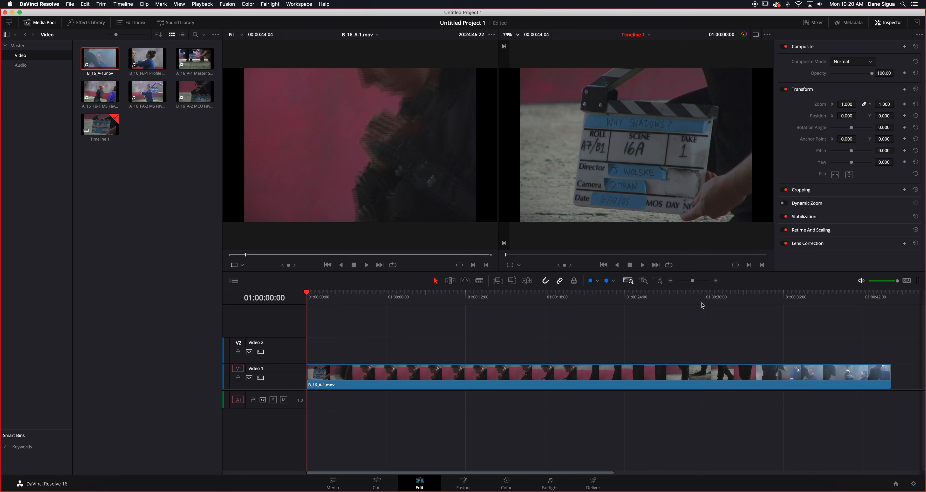
{"action": "key", "text": "End"}
{"action": "key", "text": "Home"}
{"action": "key", "text": "End"}
{"action": "key", "text": "Home"}
{"action": "key", "text": "End"}
{"action": "key", "text": "Home"}
{"action": "key", "text": "End"}
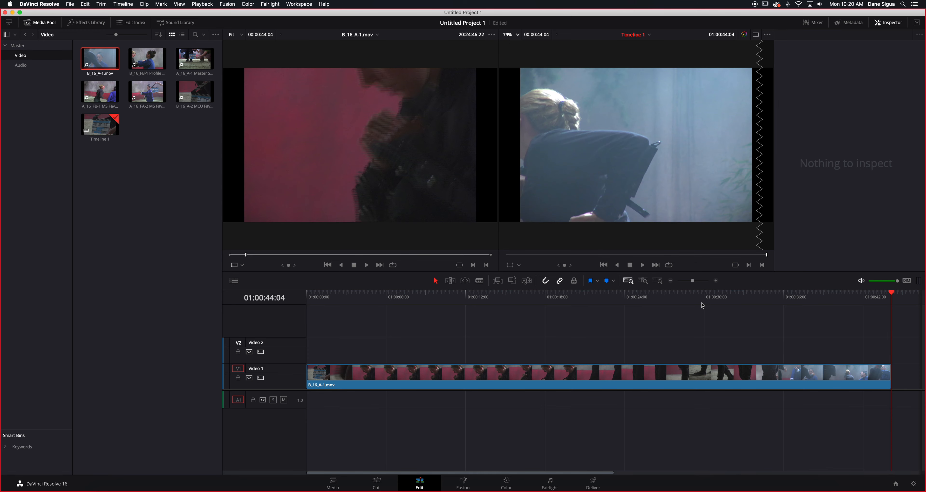
{"action": "key", "text": "Home"}
{"action": "key", "text": "End"}
{"action": "key", "text": "Home"}
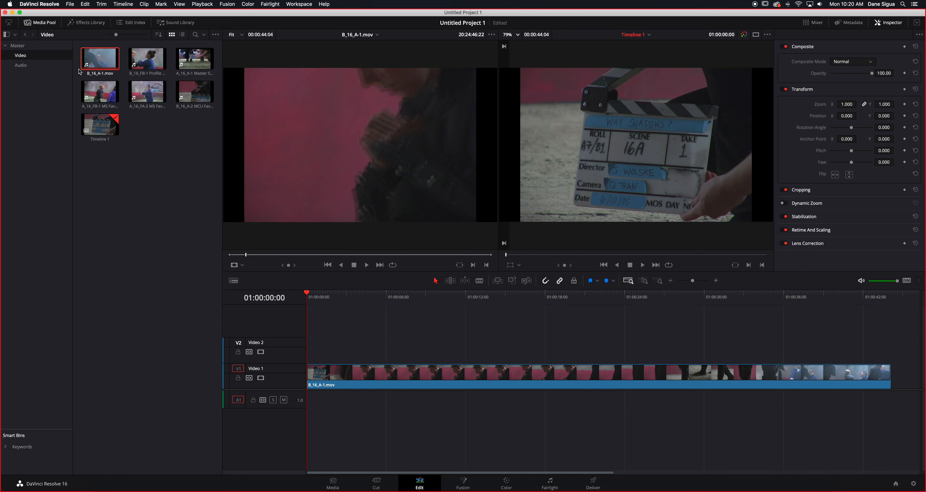
Step: Add the A_16_FB-1 MS Favor Hope.mov clip to Video 2 and move the playhead back and forth between edit points
{"action": "left_click", "coordinate": [104, 95]}
{"action": "left_click_drag", "start_coordinate": [107, 95], "coordinate": [418, 332]}
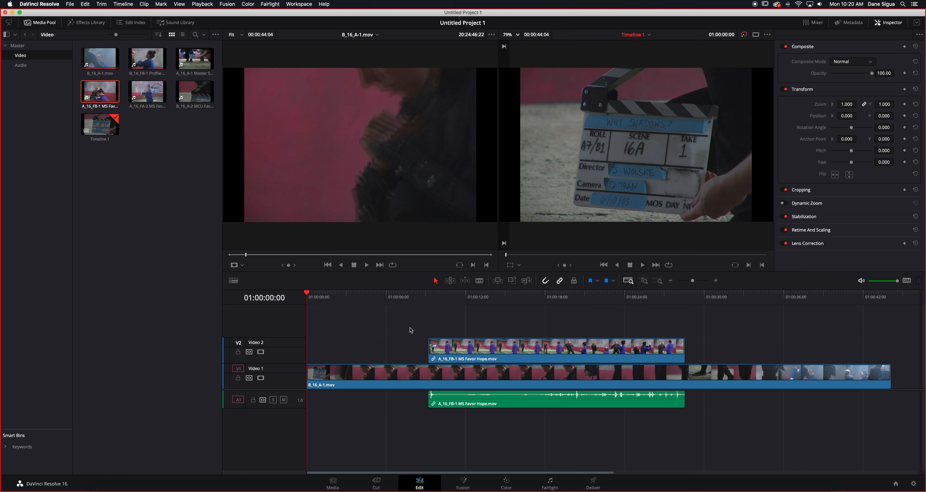
{"action": "key", "text": "Down"}
{"action": "key", "text": "Down"}
{"action": "key", "text": "Down"}
{"action": "key", "text": "Up"}
{"action": "key", "text": "Up"}
{"action": "key", "text": "Up"}
{"action": "key", "text": "Down"}
{"action": "key", "text": "Down"}
{"action": "key", "text": "Down"}
{"action": "key", "text": "Up"}
{"action": "key", "text": "Up"}
{"action": "key", "text": "Up"}
Step: Delete the A_16_FB-1 MS Favor Hope.mov clip and its linked audio from the timeline
{"action": "left_click", "coordinate": [473, 344]}
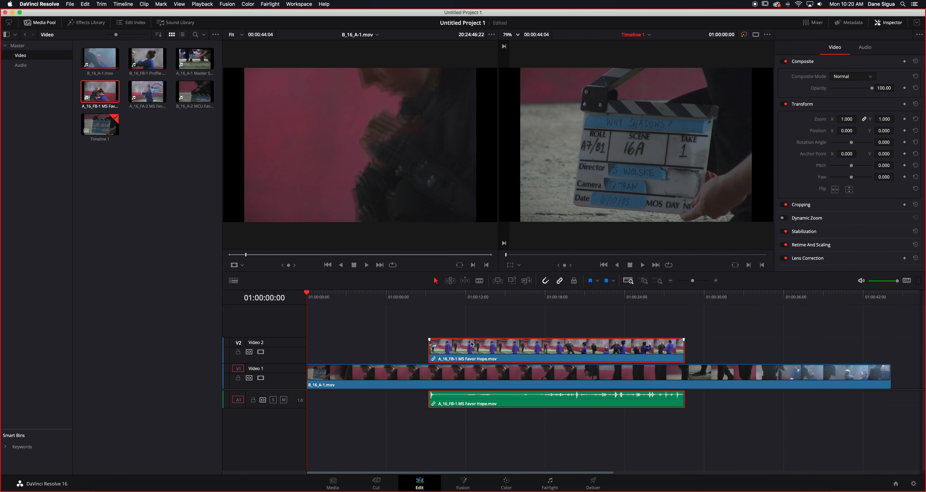
{"action": "key", "text": "BackSpace"}
Step: Position the playhead at exactly 01:00:30:00 and trim the end of the B_16_A-1.mov clip on Video 1 to it
{"action": "left_click_drag", "start_coordinate": [537, 299], "coordinate": [706, 301]}
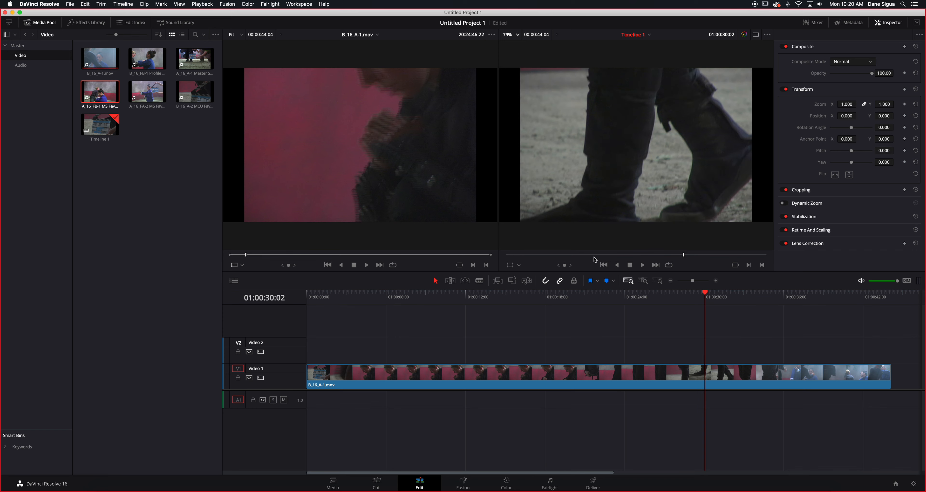
{"action": "key", "text": "Right"}
{"action": "key", "text": "Right"}
{"action": "key", "text": "Right"}
{"action": "key", "text": "Right"}
{"action": "key", "text": "Right"}
{"action": "key", "text": "Right"}
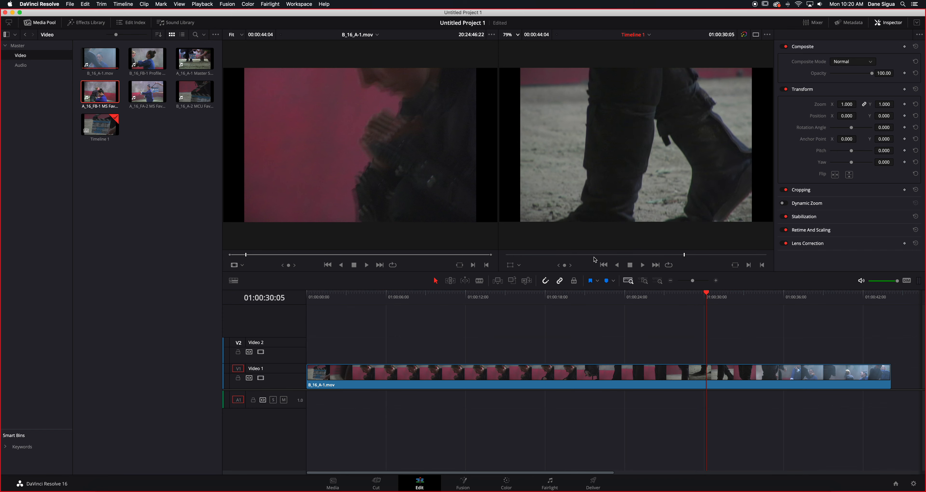
{"action": "key", "text": "Left"}
{"action": "key", "text": "Left"}
{"action": "key", "text": "Left"}
{"action": "key", "text": "Left"}
{"action": "key", "text": "Left"}
{"action": "key", "text": "Left"}
{"action": "key", "text": "Left"}
{"action": "key", "text": "Left"}
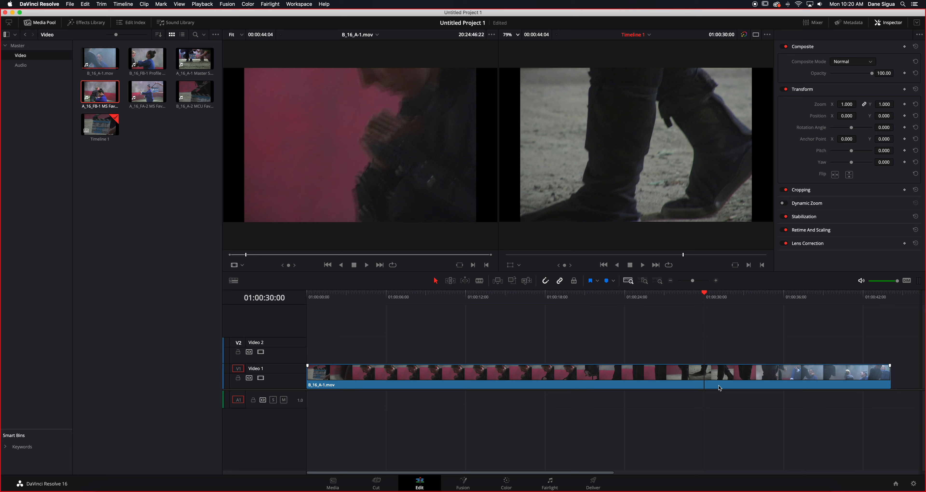
{"action": "left_click_drag", "start_coordinate": [889, 377], "coordinate": [708, 378]}
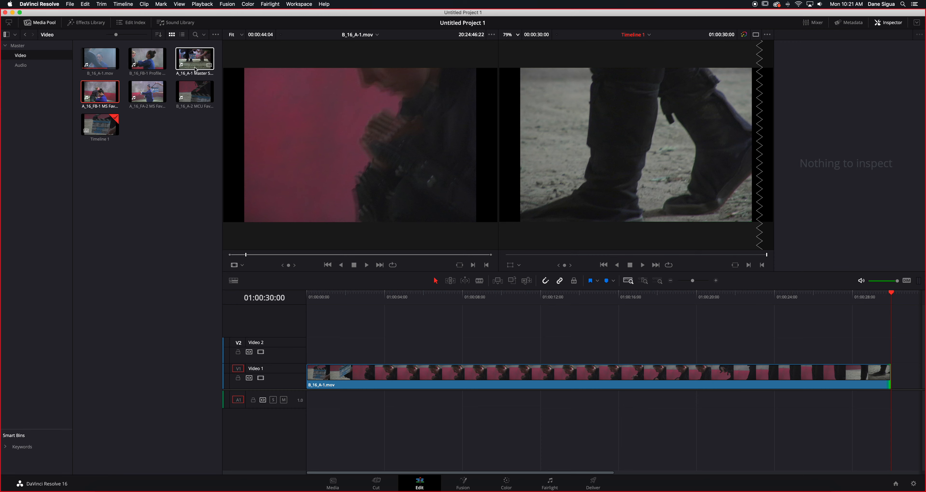
Step: Open the B_16_FB-1 Profile MCU.mov clip in the source viewer and scrub through it from start to end
{"action": "left_click", "coordinate": [147, 59]}
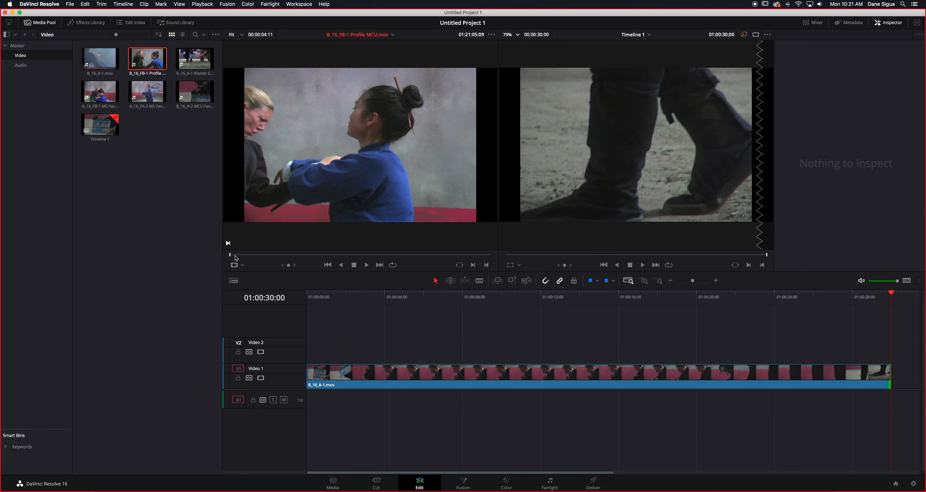
{"action": "mouse_move", "coordinate": [230, 255]}
{"action": "left_mouse_down"}
{"action": "mouse_move", "coordinate": [251, 257]}
{"action": "mouse_move", "coordinate": [220, 257]}
{"action": "left_mouse_up"}
{"action": "left_click_drag", "start_coordinate": [232, 257], "coordinate": [496, 255]}
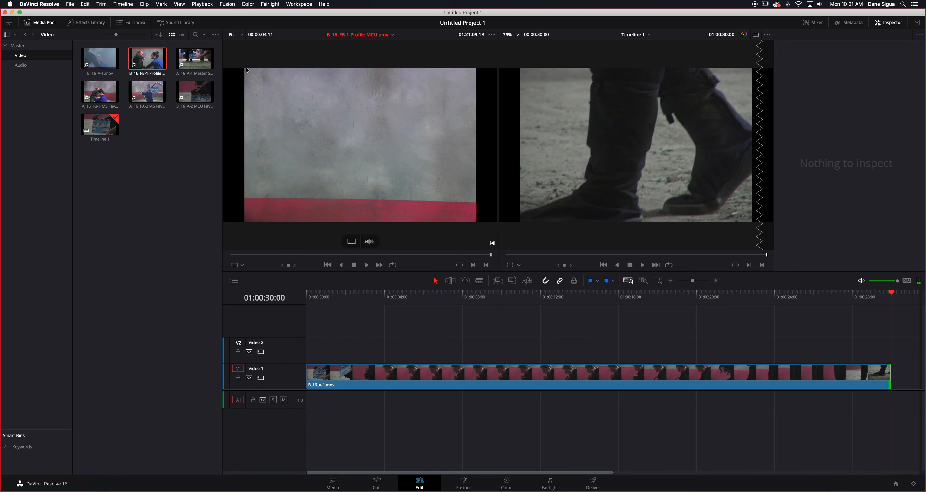
Step: Mark an in point at 07:04:06:07 in A_16_A-1 Master Shot.mov, place only its video on Video 2, and extend its start to the timeline start
{"action": "double_click", "coordinate": [202, 59]}
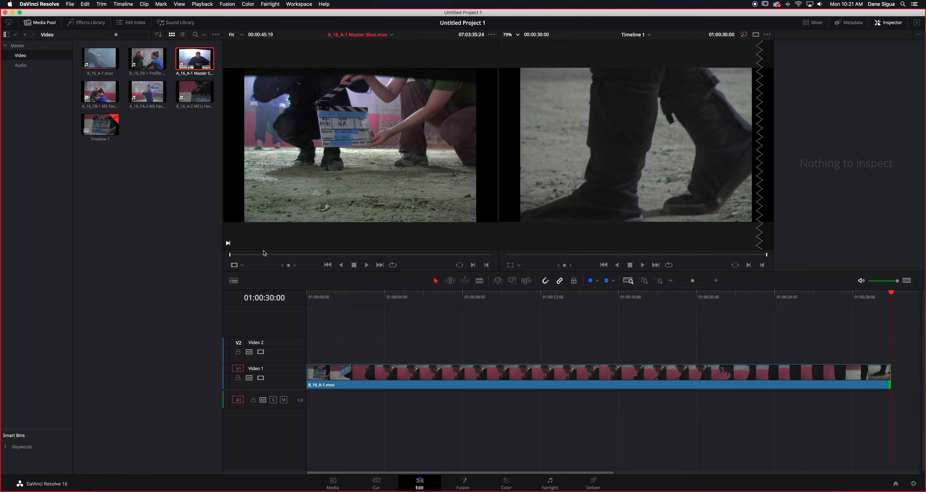
{"action": "left_click_drag", "start_coordinate": [235, 256], "coordinate": [405, 272]}
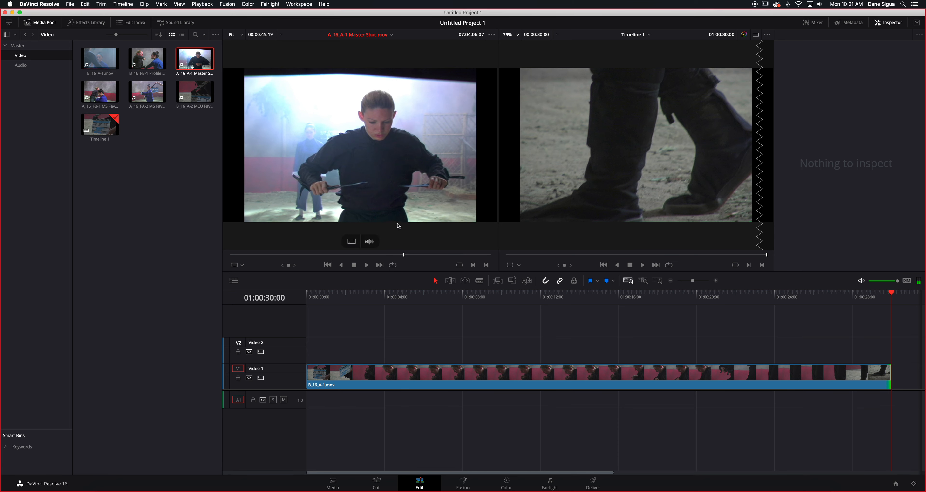
{"action": "mouse_move", "coordinate": [408, 243]}
{"action": "left_click_drag", "start_coordinate": [351, 242], "coordinate": [592, 351]}
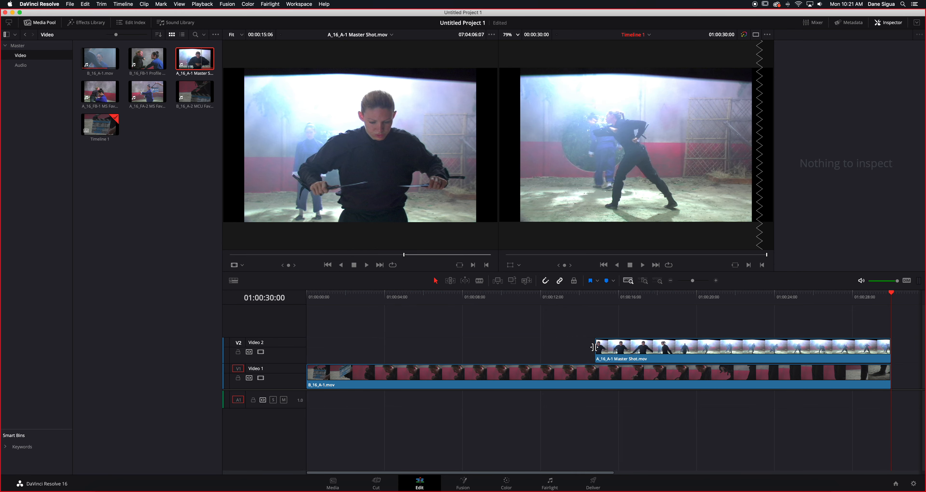
{"action": "left_click_drag", "start_coordinate": [591, 349], "coordinate": [287, 351]}
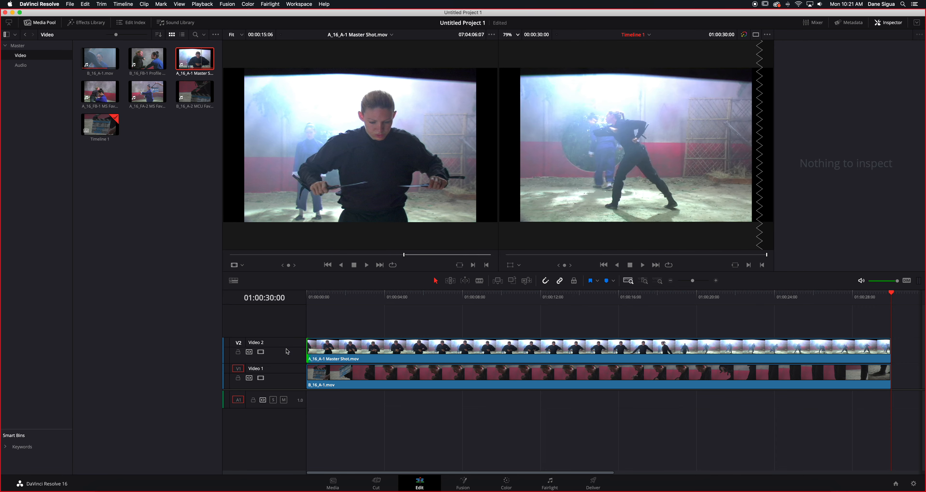
Step: Play the first few seconds of the timeline from its start and save the project
{"action": "key", "text": "Home"}
{"action": "key", "text": "space"}
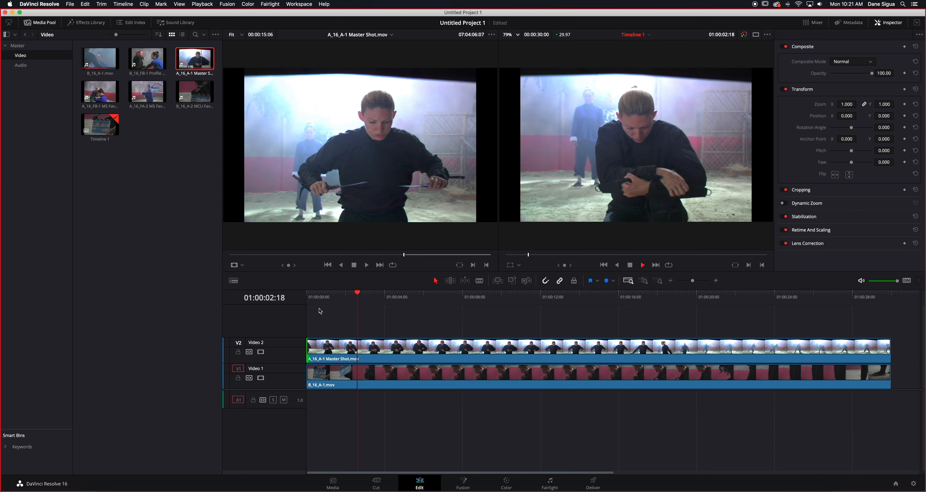
{"action": "key", "text": "space"}
{"action": "key", "text": "super+s"}
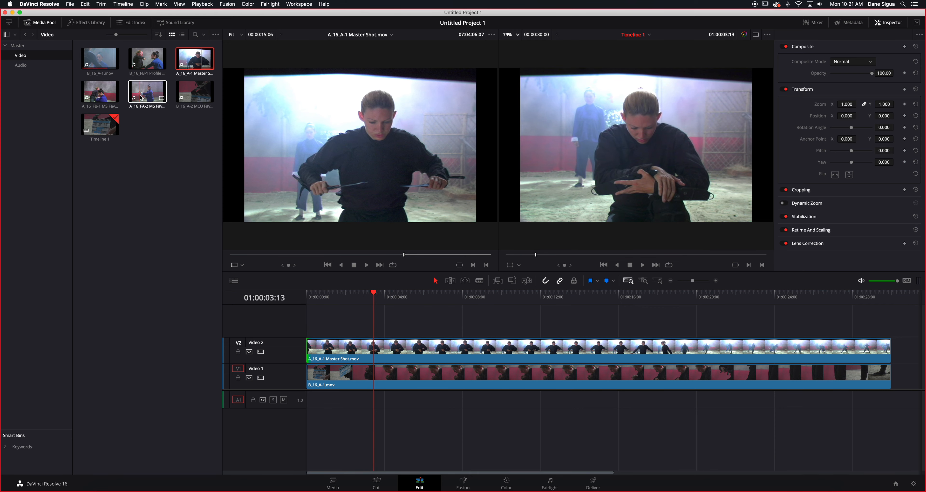
Step: Mark an out point at 07:10:54:02 in A_16_FA-2 MS Favor Ruby.mov and place only its video on a new Video 3 track, starting about 7.5 seconds in
{"action": "double_click", "coordinate": [147, 93]}
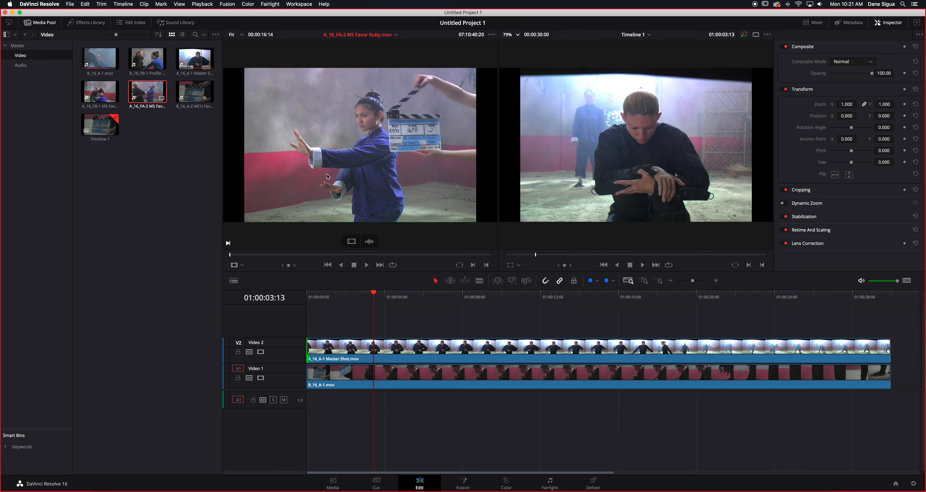
{"action": "left_click_drag", "start_coordinate": [359, 255], "coordinate": [440, 258]}
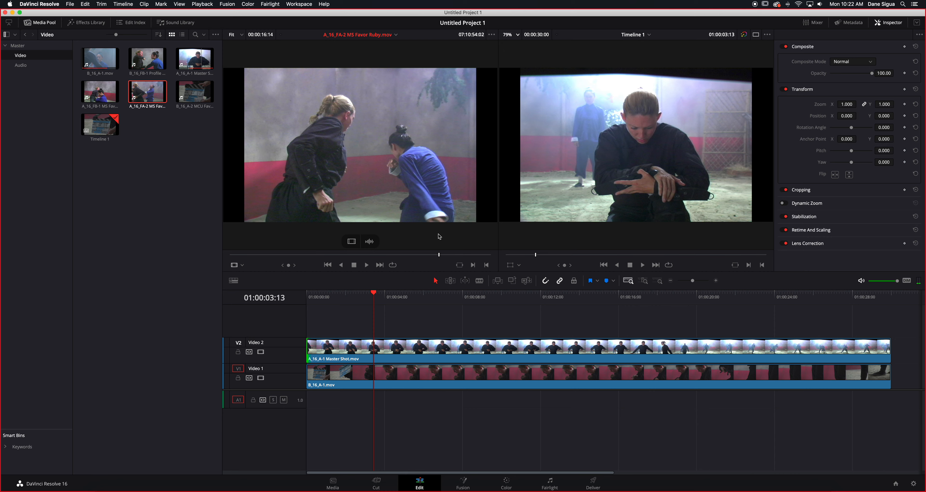
{"action": "key", "text": "o"}
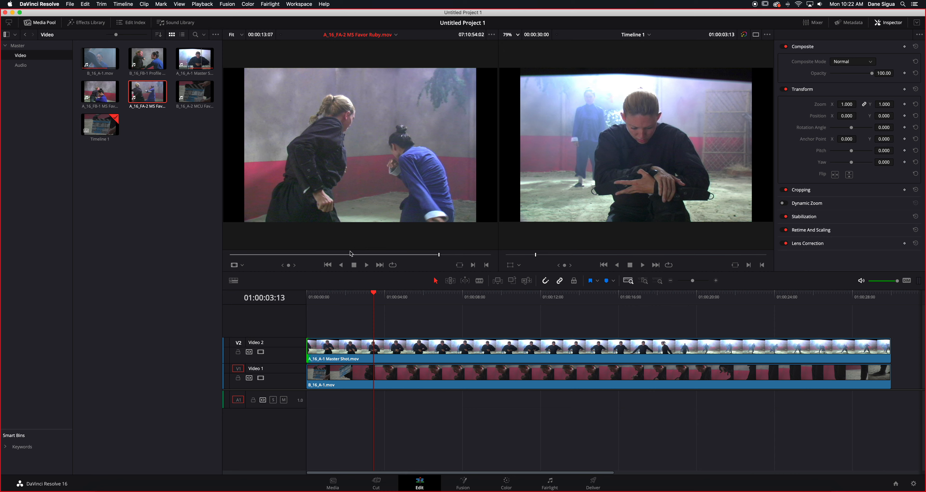
{"action": "left_click_drag", "start_coordinate": [352, 241], "coordinate": [569, 316]}
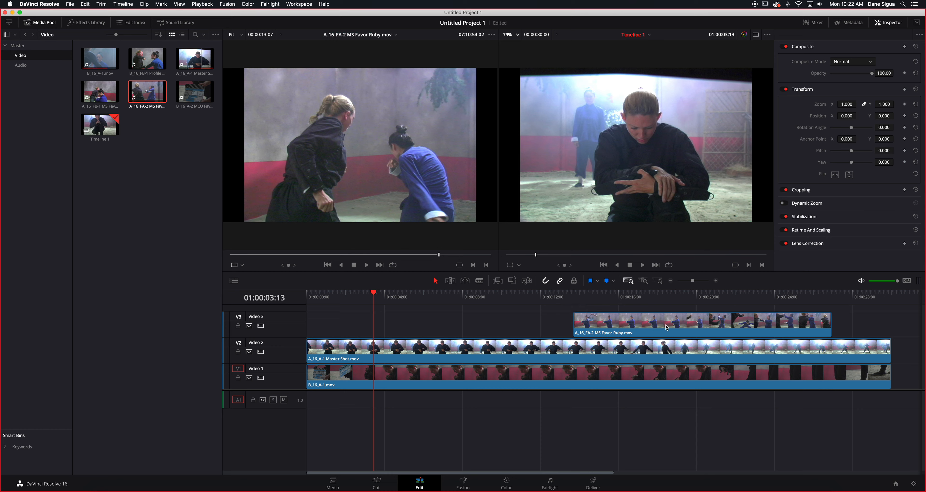
{"action": "left_click_drag", "start_coordinate": [668, 328], "coordinate": [550, 327]}
{"action": "left_click_drag", "start_coordinate": [456, 324], "coordinate": [444, 323]}
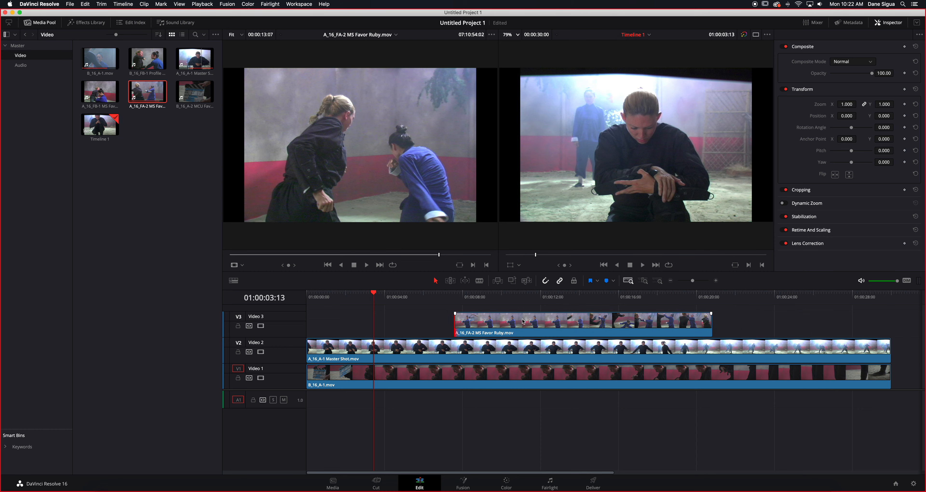
Step: Mark an out point at 07:11:56:15 in A_16_FB-1 MS Favor Hope.mov and place only its video at the start of Video 3
{"action": "left_click", "coordinate": [101, 98]}
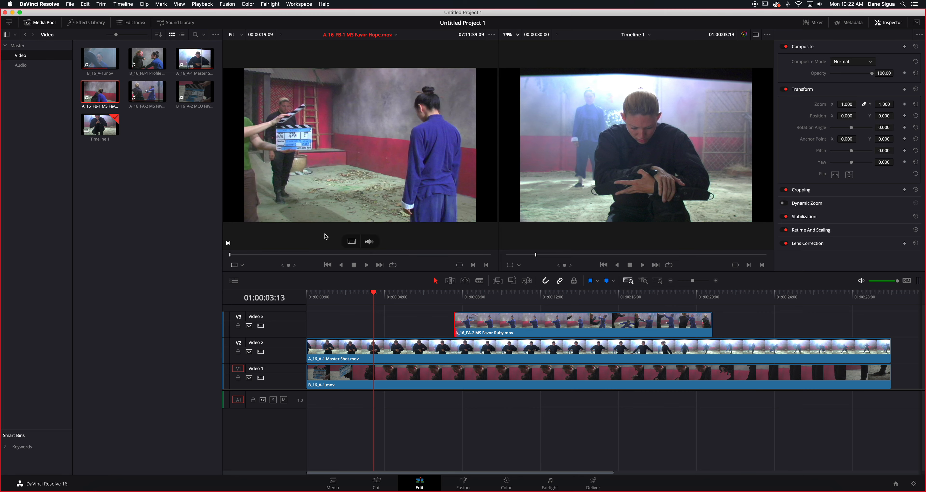
{"action": "left_click_drag", "start_coordinate": [232, 258], "coordinate": [464, 262]}
{"action": "key", "text": "o"}
{"action": "left_click_drag", "start_coordinate": [351, 241], "coordinate": [312, 332]}
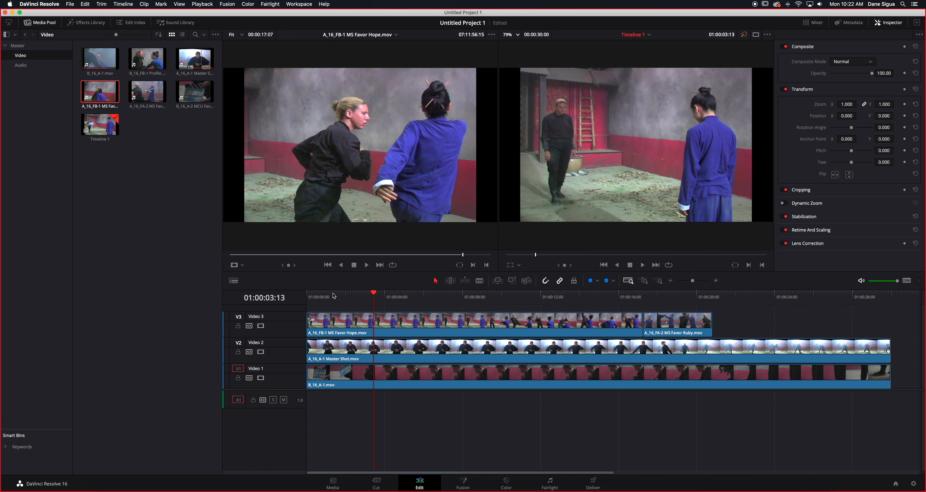
Step: Trim the opening off the A_16_FB-1 MS Favor Hope.mov clip on Video 3 and move the clip back to the timeline start
{"action": "key", "text": "Home"}
{"action": "left_click_drag", "start_coordinate": [318, 320], "coordinate": [338, 322]}
{"action": "left_click_drag", "start_coordinate": [368, 325], "coordinate": [510, 326]}
{"action": "left_click_drag", "start_coordinate": [590, 325], "coordinate": [391, 325]}
Step: Fit the A_16_FA-2 MS Favor Ruby.mov clip directly after the first Video 3 clip and trim its end slightly
{"action": "left_click_drag", "start_coordinate": [643, 326], "coordinate": [480, 326]}
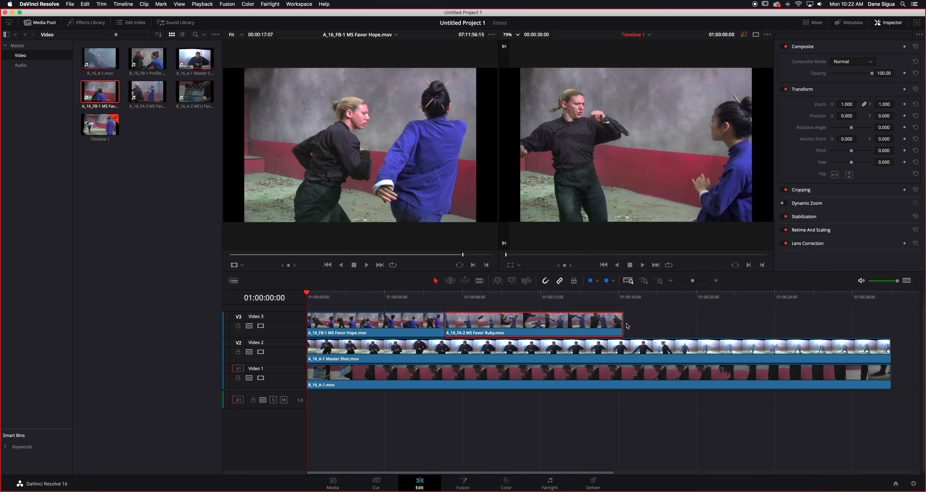
{"action": "mouse_move", "coordinate": [620, 325]}
{"action": "left_mouse_down"}
{"action": "mouse_move", "coordinate": [658, 326]}
{"action": "mouse_move", "coordinate": [615, 328]}
{"action": "left_mouse_up"}
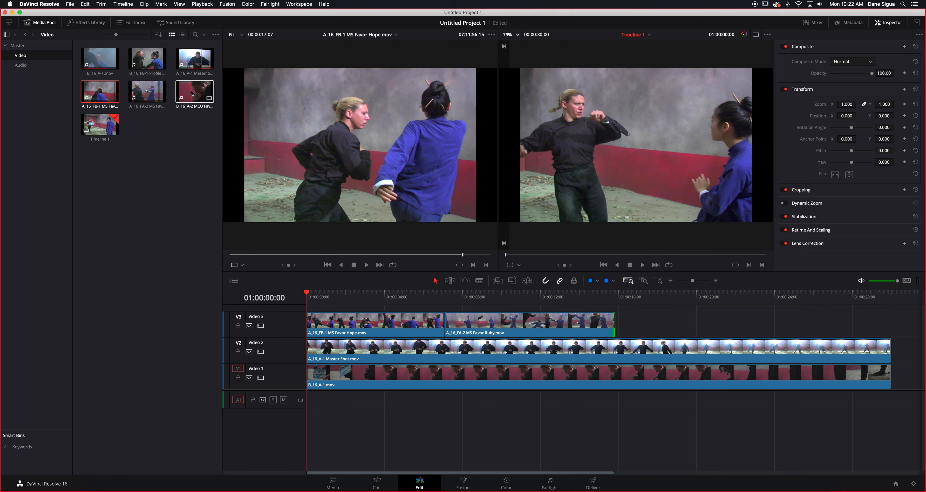
Step: Mark an out point at 01:14:29:12 in B_16_A-2 MCU Favor Ruby.mov and place only its video on Video 3 after the existing clips
{"action": "left_click", "coordinate": [199, 96]}
{"action": "double_click", "coordinate": [199, 96]}
{"action": "left_click_drag", "start_coordinate": [299, 256], "coordinate": [477, 274]}
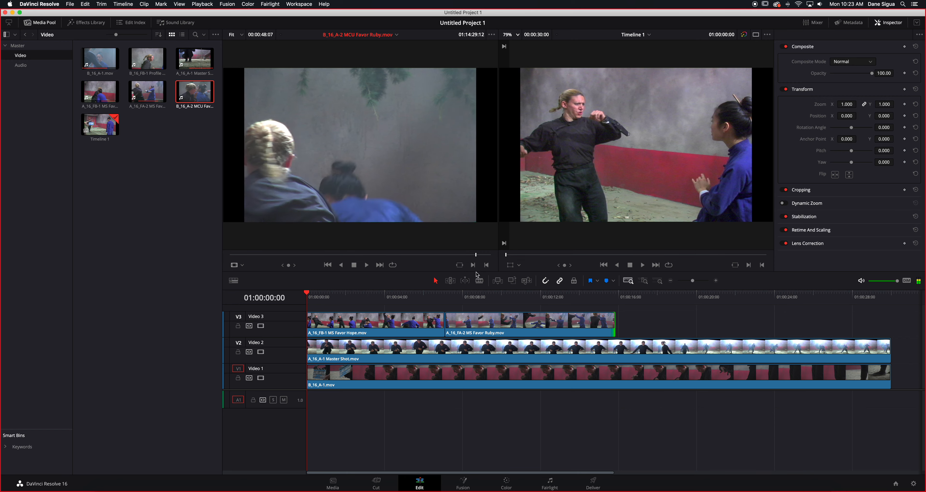
{"action": "key", "text": "o"}
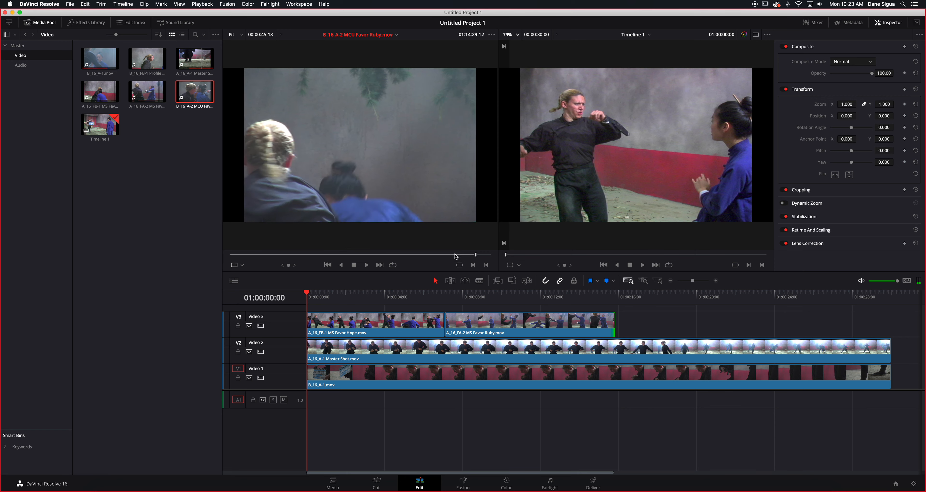
{"action": "left_click_drag", "start_coordinate": [350, 241], "coordinate": [687, 324]}
Step: Trim the start of the B_16_A-2 MCU Favor Ruby.mov clip and move it directly against the A_16_FA-2 MS Favor Ruby.mov clip
{"action": "key", "text": "shift+z"}
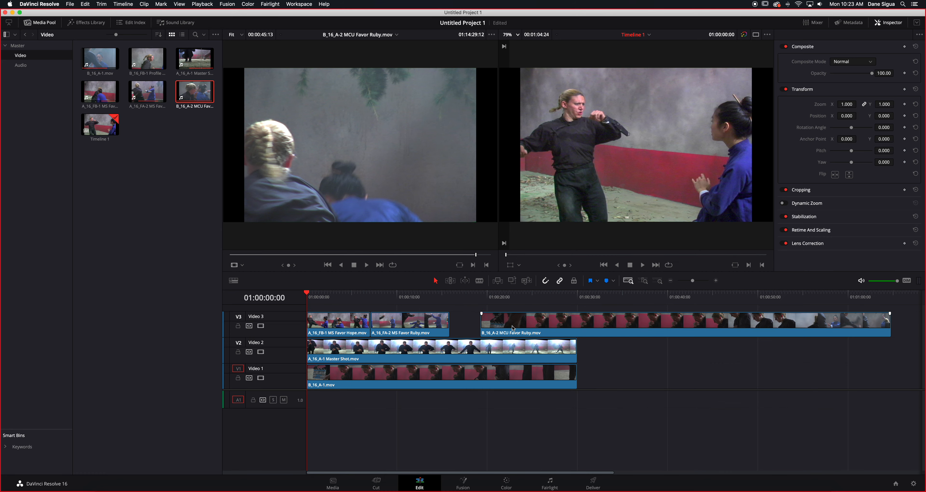
{"action": "left_click_drag", "start_coordinate": [486, 327], "coordinate": [716, 327]}
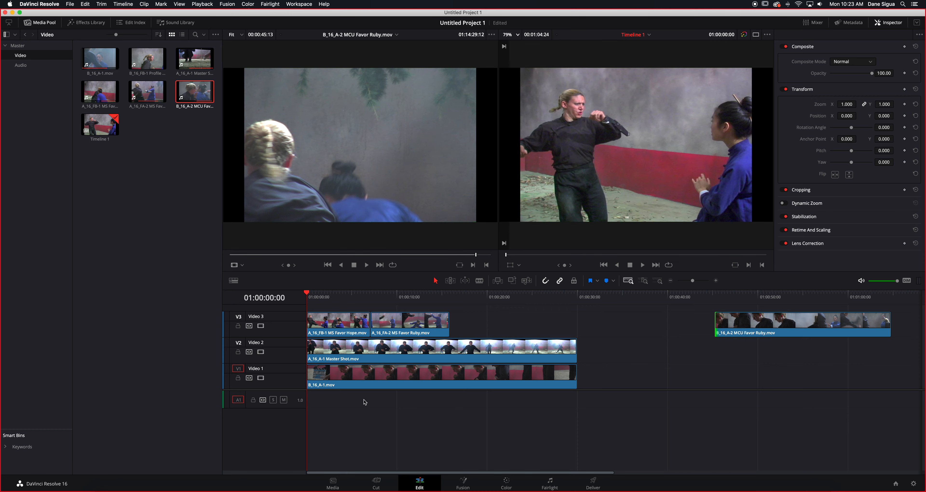
{"action": "left_click_drag", "start_coordinate": [801, 331], "coordinate": [604, 323]}
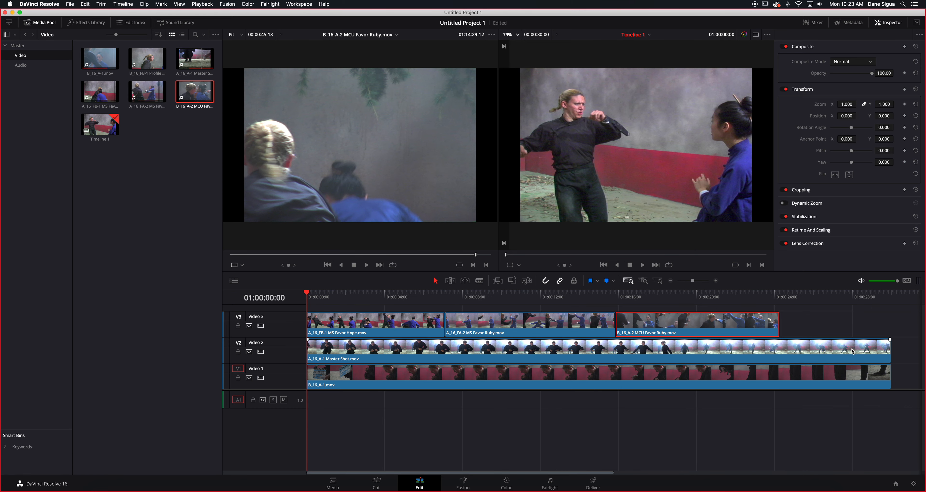
Step: Trim the ends of the Video 2 and Video 1 clips to the end of the last Video 3 clip and play the timeline through
{"action": "left_click_drag", "start_coordinate": [888, 348], "coordinate": [779, 348]}
{"action": "left_click_drag", "start_coordinate": [887, 377], "coordinate": [779, 376]}
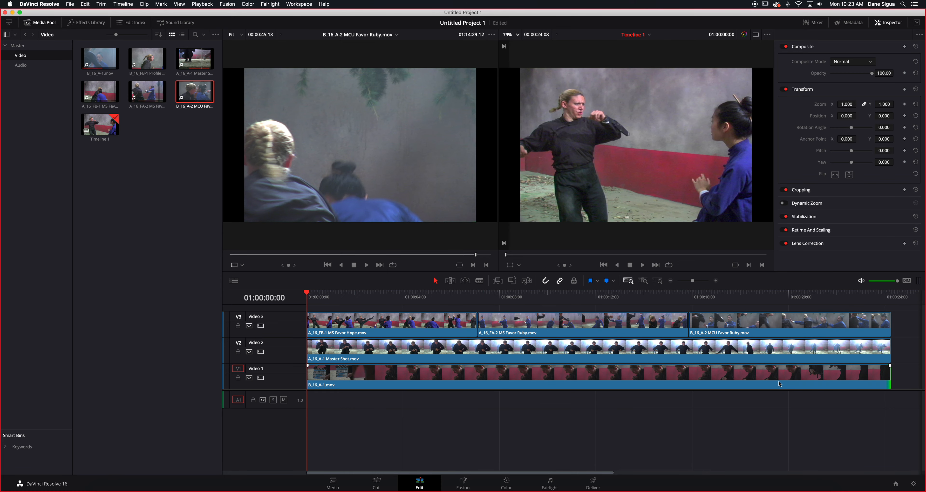
{"action": "key", "text": "space"}
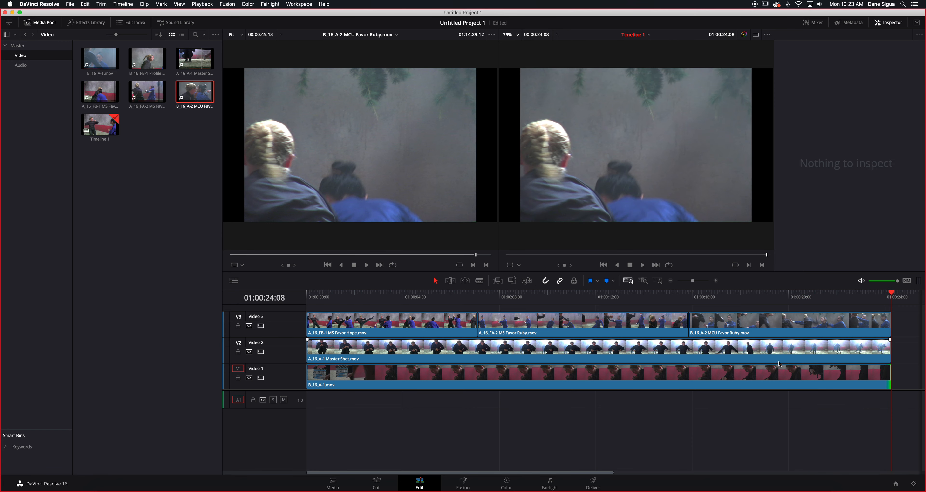
Step: Scrub through the timeline and delete the B_16_A-2 MCU Favor Ruby.mov and A_16_FA-2 MS Favor Ruby.mov clips from Video 3
{"action": "left_click_drag", "start_coordinate": [469, 300], "coordinate": [755, 329]}
{"action": "left_click", "coordinate": [749, 329]}
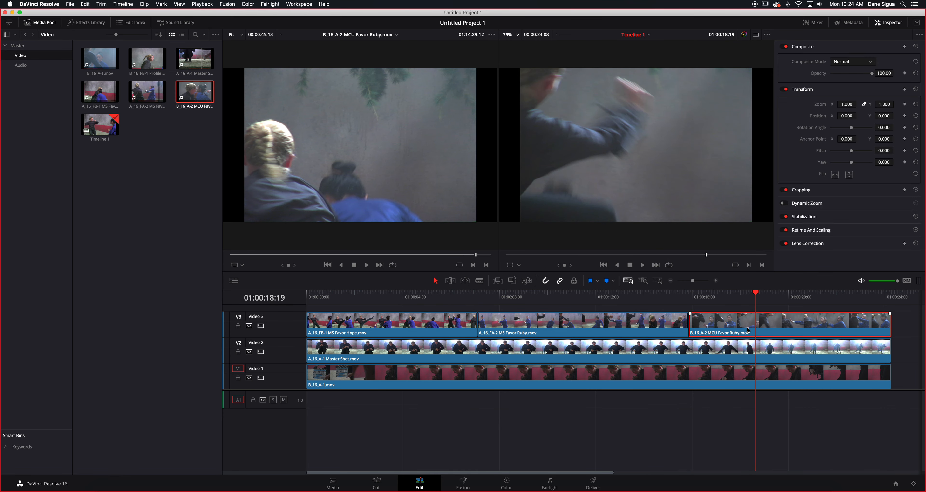
{"action": "key", "text": "BackSpace"}
{"action": "left_click", "coordinate": [532, 328]}
{"action": "key", "text": "BackSpace"}
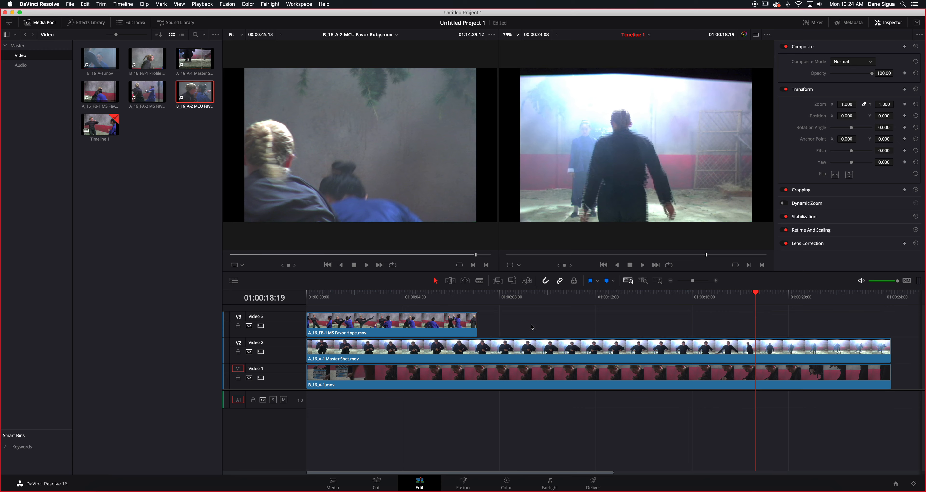
Step: Extend the end of the A_16_FB-1 MS Favor Hope.mov clip slightly and trim the A_16_A-1 Master Shot.mov clip's end to match
{"action": "mouse_move", "coordinate": [475, 321]}
{"action": "left_mouse_down"}
{"action": "mouse_move", "coordinate": [557, 326]}
{"action": "mouse_move", "coordinate": [487, 321]}
{"action": "left_mouse_up"}
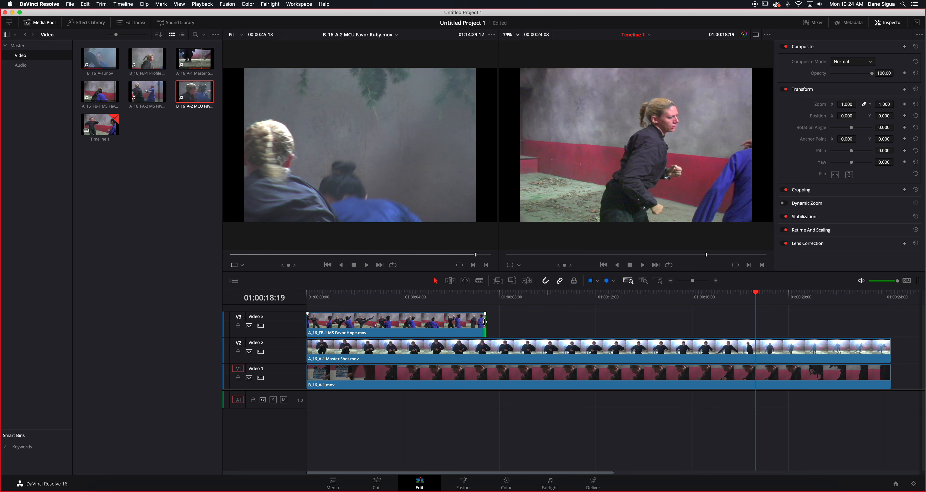
{"action": "left_click_drag", "start_coordinate": [887, 348], "coordinate": [486, 348]}
Step: Shorten the B_16_A-1.mov clip, trimming off its opening slate and matching both ends to the clips above it
{"action": "left_click_drag", "start_coordinate": [886, 374], "coordinate": [545, 374]}
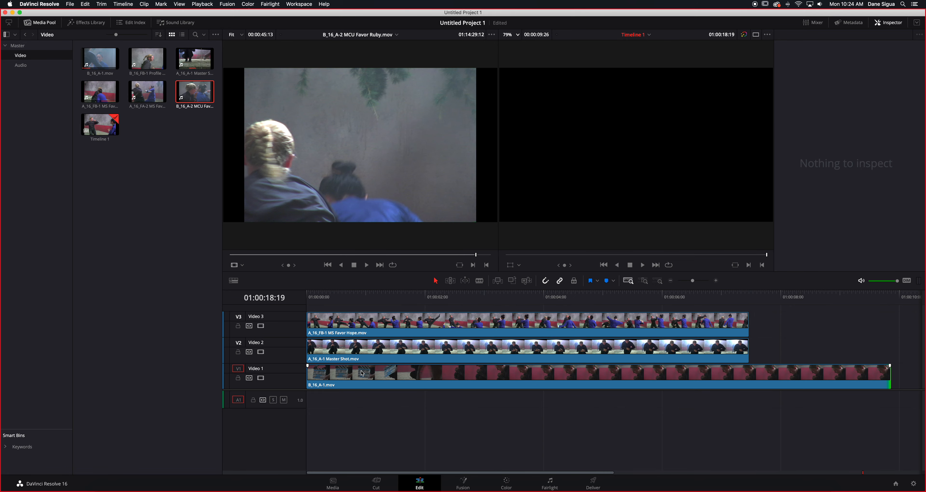
{"action": "left_click_drag", "start_coordinate": [313, 379], "coordinate": [329, 367]}
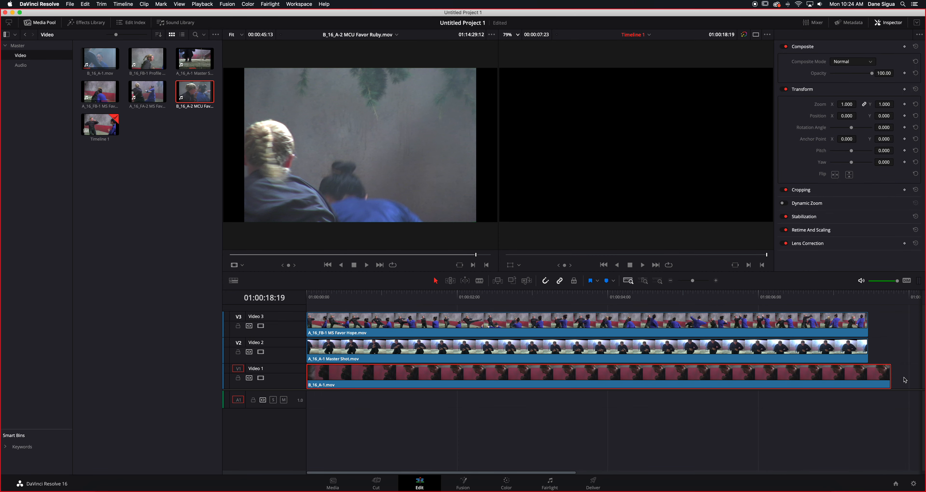
{"action": "left_click_drag", "start_coordinate": [887, 376], "coordinate": [859, 376]}
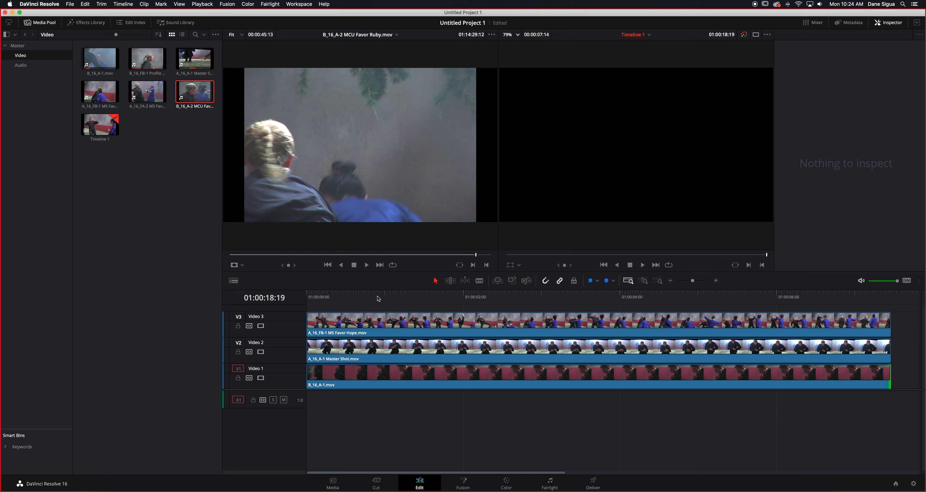
Step: Play the timeline from the start with all three video tracks enabled
{"action": "key", "text": "Home"}
{"action": "key", "text": "space"}
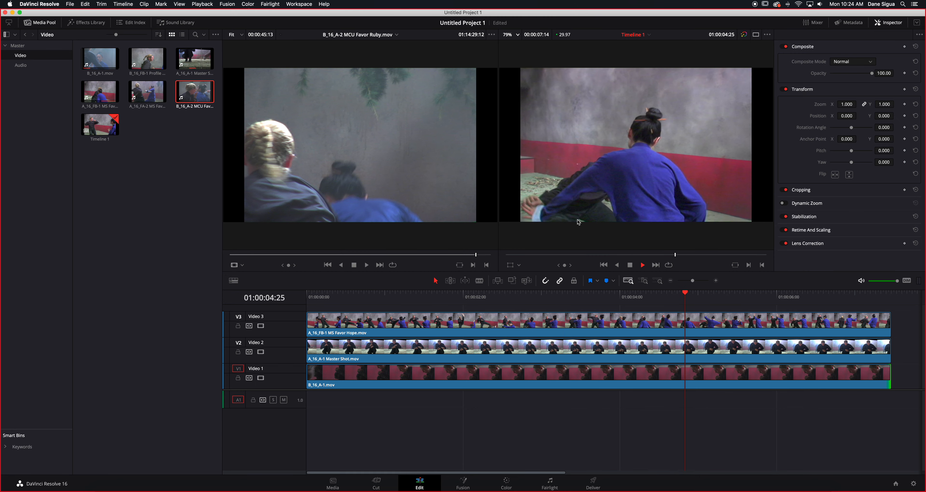
{"action": "key", "text": "space"}
Step: Disable the Video 3 track and play the timeline from the start to view the Video 2 clip
{"action": "left_click", "coordinate": [261, 327]}
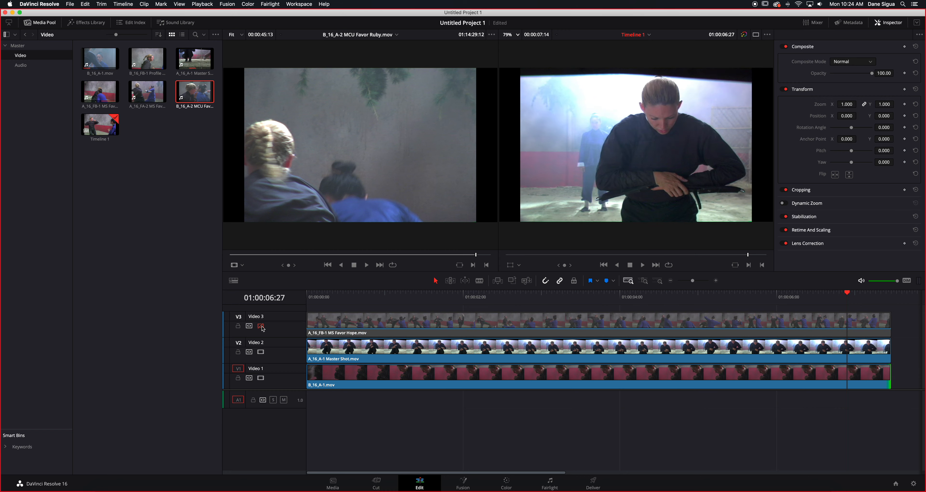
{"action": "left_click", "coordinate": [309, 297]}
{"action": "key", "text": "space"}
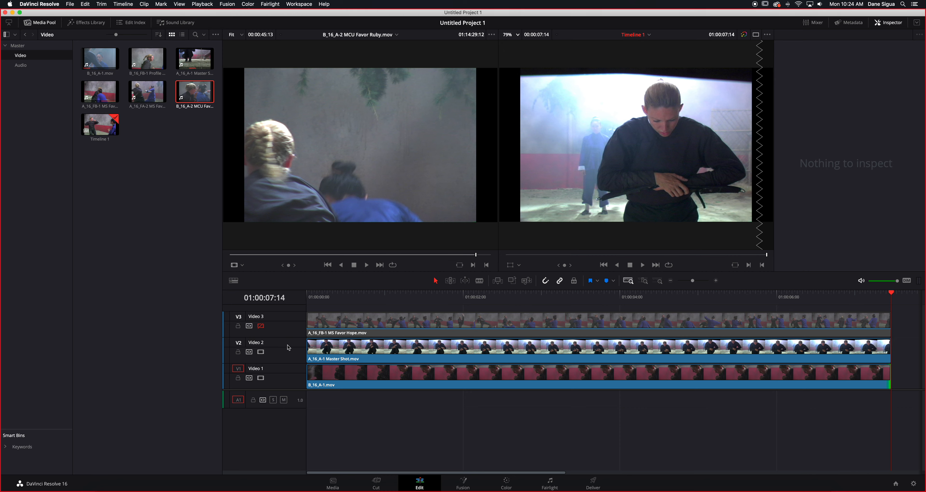
Step: Disable the Video 2 track and play the timeline from the start to view the Video 1 clip
{"action": "left_click", "coordinate": [263, 352]}
{"action": "left_click", "coordinate": [309, 299]}
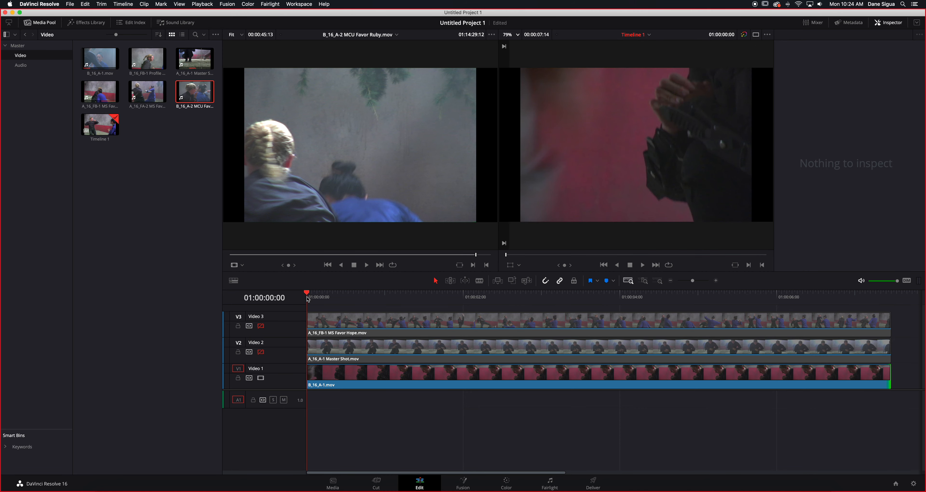
{"action": "key", "text": "space"}
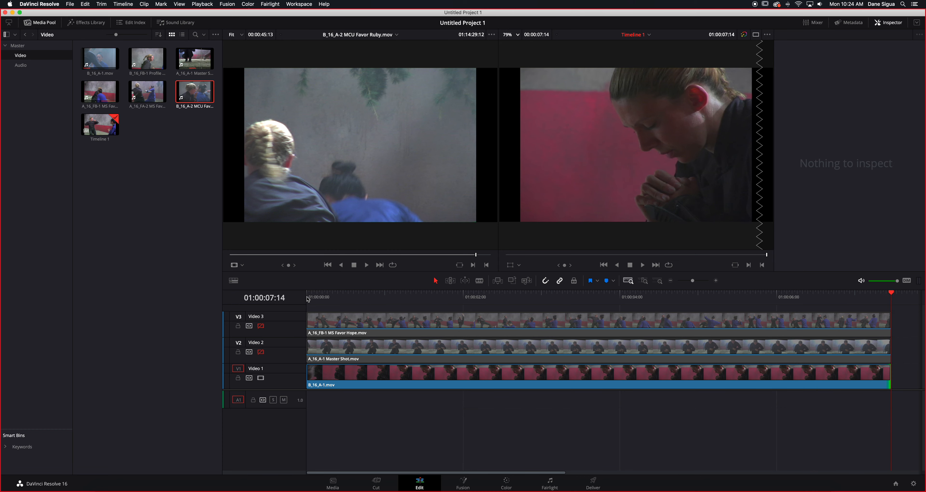
Step: Re-enable the Video 2 and Video 3 tracks, and lengthen the Video 3 clip to 00:00:09:01, keeping its start at the timeline's beginning
{"action": "left_click", "coordinate": [263, 352]}
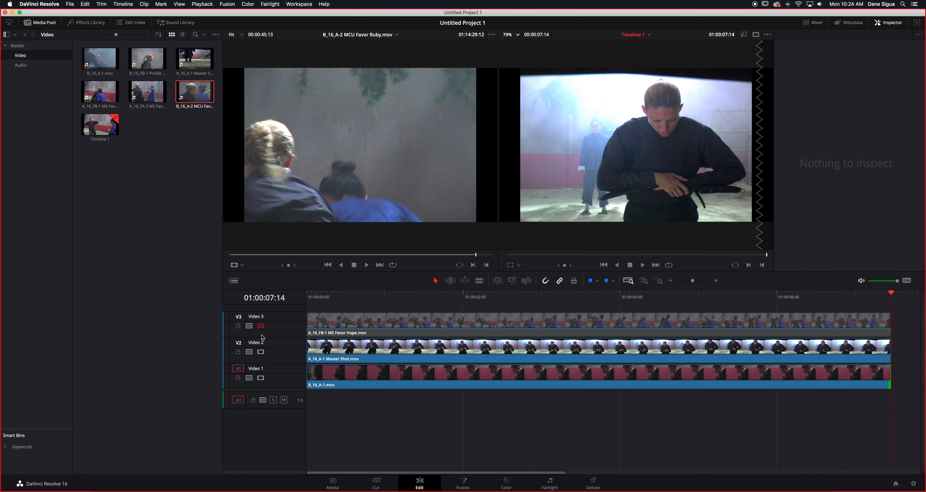
{"action": "left_click", "coordinate": [261, 327]}
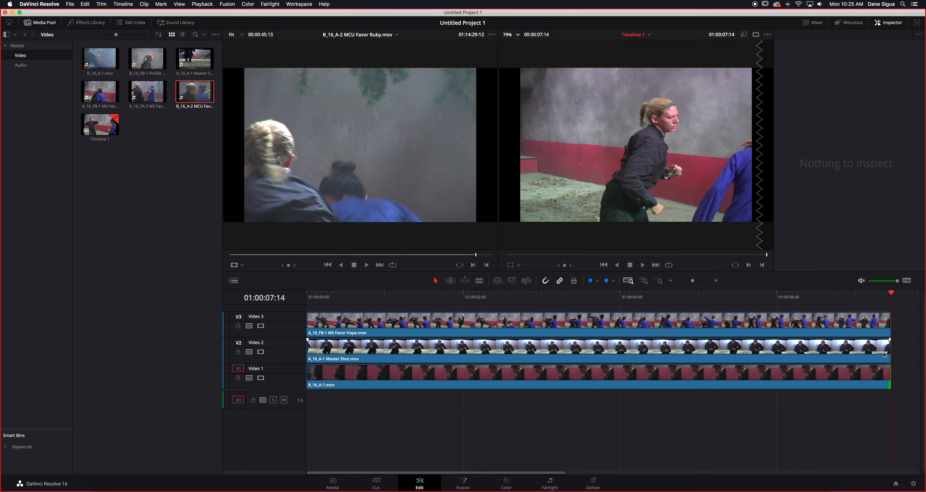
{"action": "left_click_drag", "start_coordinate": [887, 328], "coordinate": [910, 328]}
{"action": "left_click_drag", "start_coordinate": [704, 320], "coordinate": [757, 322]}
{"action": "left_click_drag", "start_coordinate": [358, 322], "coordinate": [295, 324]}
{"action": "left_click", "coordinate": [906, 298]}
{"action": "left_click_drag", "start_coordinate": [812, 324], "coordinate": [852, 326]}
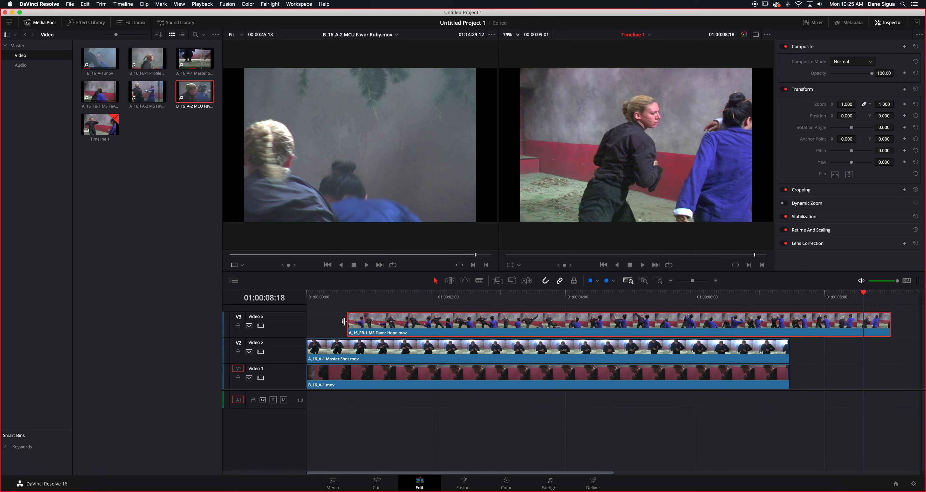
{"action": "left_click_drag", "start_coordinate": [351, 324], "coordinate": [308, 325]}
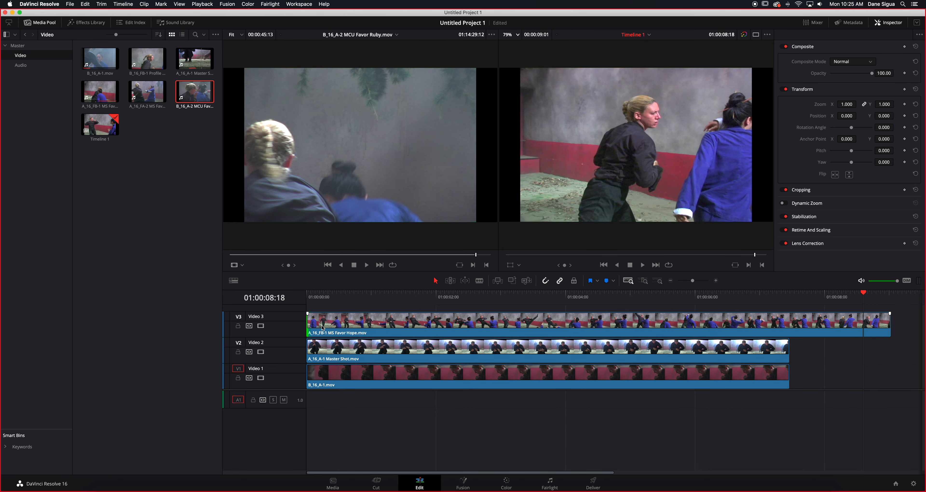
Step: Extend the ends of the Video 2 and Video 1 clips to match the end of the Video 3 clip
{"action": "left_click_drag", "start_coordinate": [443, 301], "coordinate": [283, 293]}
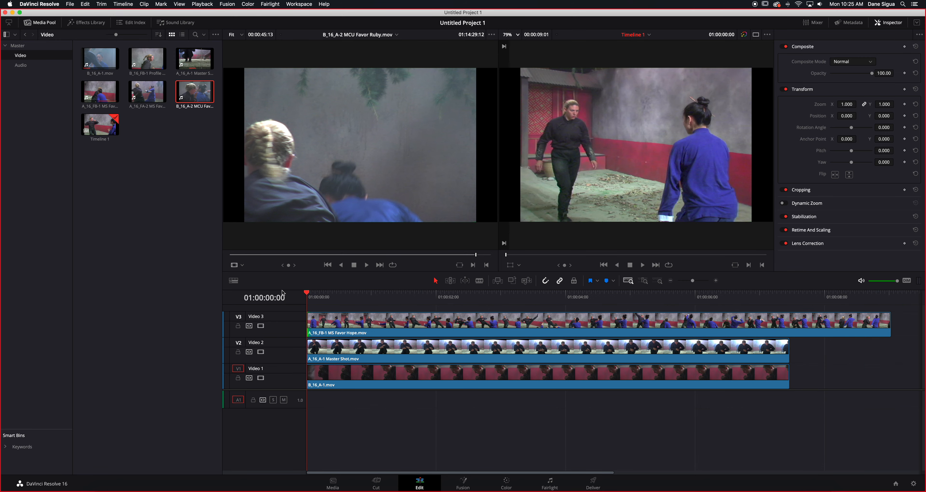
{"action": "left_click_drag", "start_coordinate": [787, 347], "coordinate": [892, 356]}
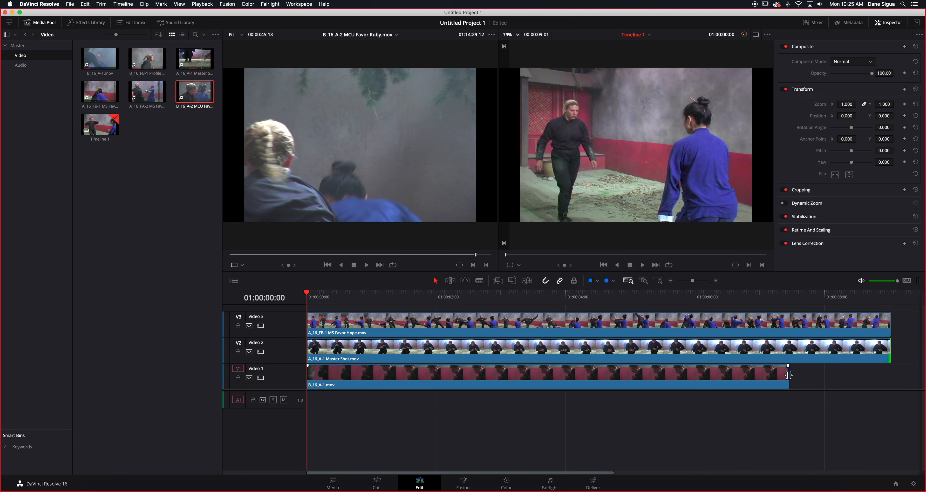
{"action": "left_click_drag", "start_coordinate": [786, 373], "coordinate": [891, 374]}
Step: Crop the Video 3 clip with Crop Left 239.5 and Crop Right 817, and set its Position X to -393
{"action": "left_click", "coordinate": [435, 294]}
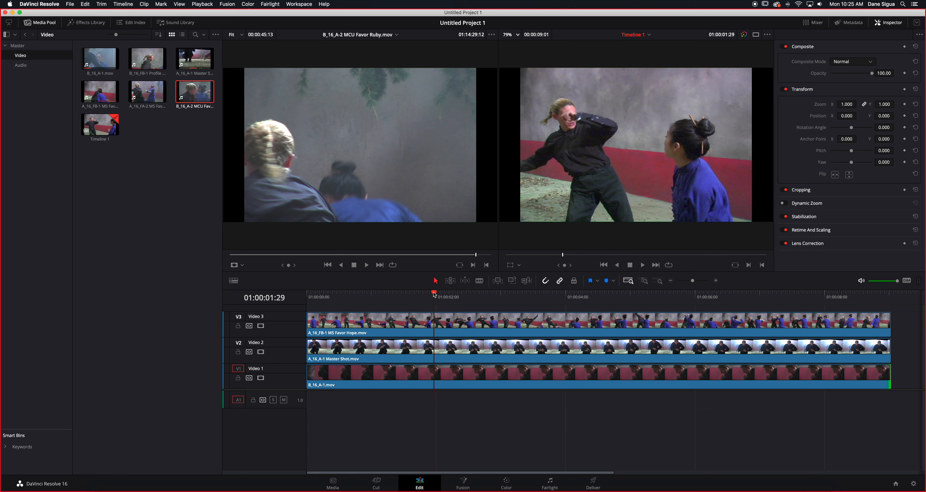
{"action": "key", "text": "XF86AudioRaiseVolume"}
{"action": "left_click", "coordinate": [376, 327]}
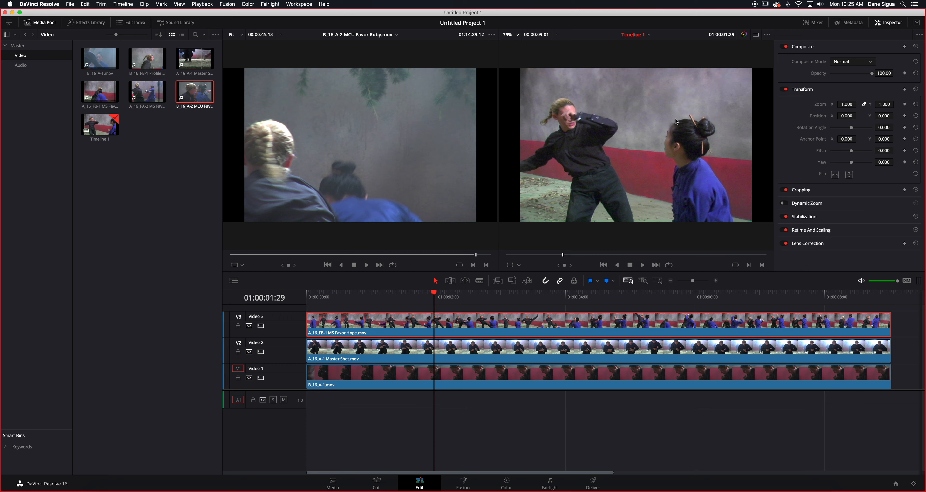
{"action": "left_click", "coordinate": [827, 192]}
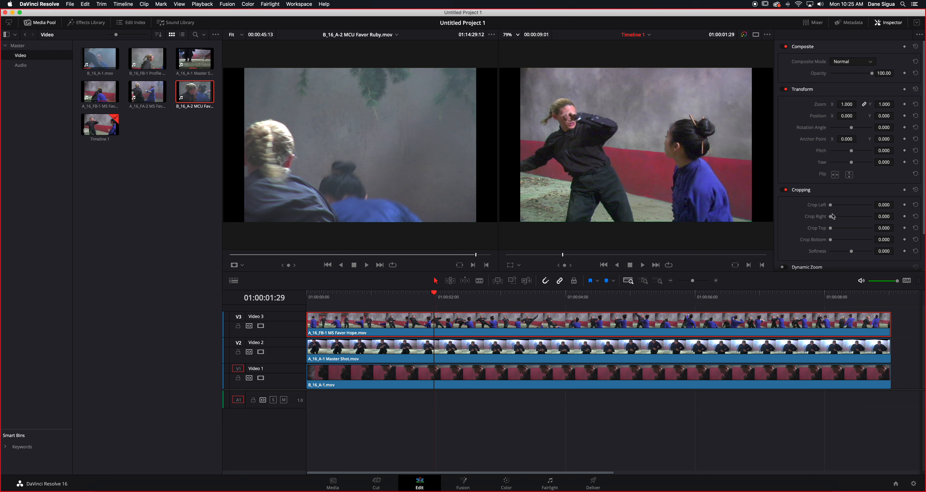
{"action": "left_click_drag", "start_coordinate": [434, 294], "coordinate": [474, 299]}
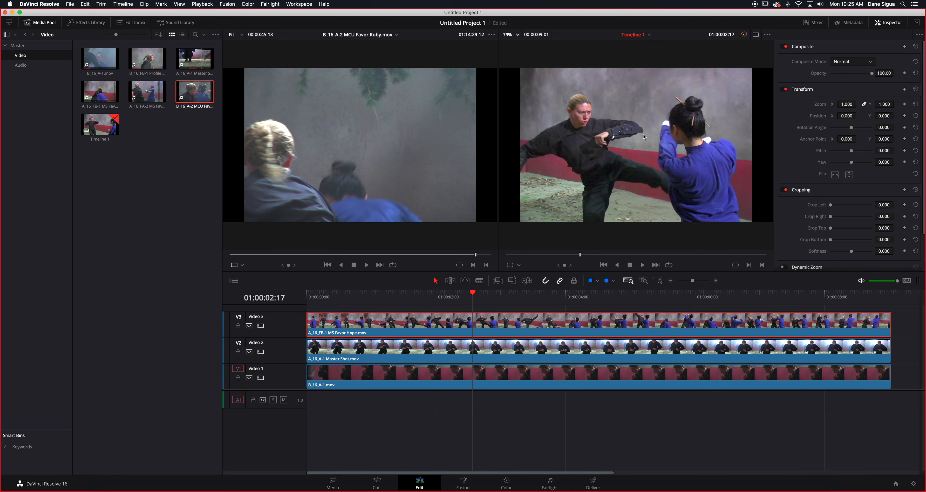
{"action": "mouse_move", "coordinate": [841, 206]}
{"action": "left_mouse_down"}
{"action": "mouse_move", "coordinate": [843, 219]}
{"action": "mouse_move", "coordinate": [852, 218]}
{"action": "left_mouse_up"}
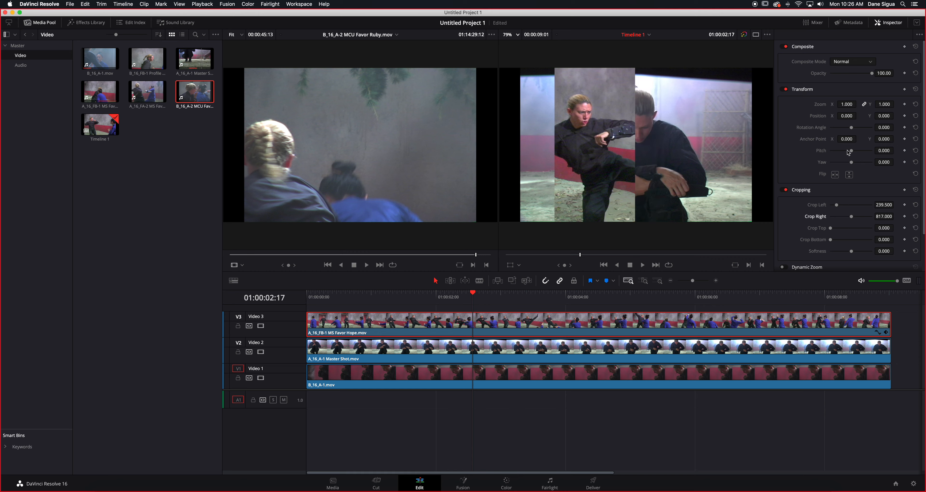
{"action": "left_click_drag", "start_coordinate": [848, 116], "coordinate": [812, 116]}
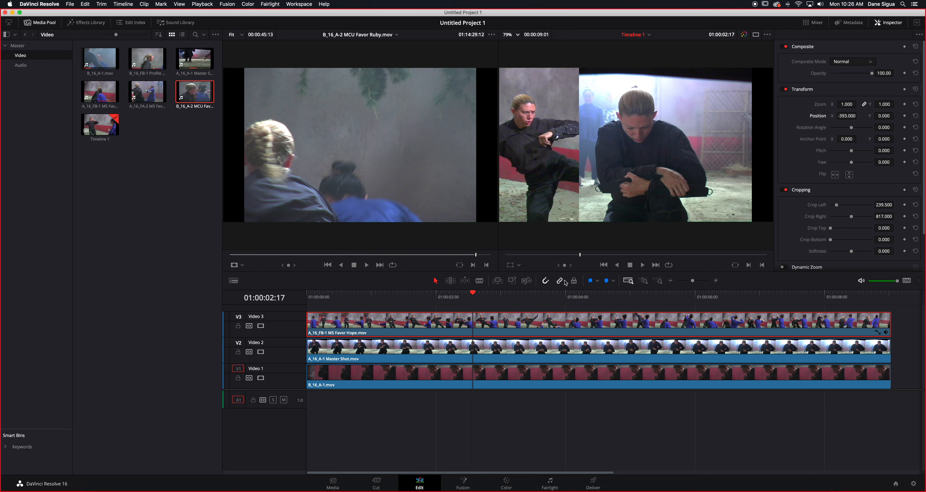
Step: Crop the Video 2 clip into a middle panel with Crop Left 450.8 and Crop Right 535.3
{"action": "double_click", "coordinate": [539, 361]}
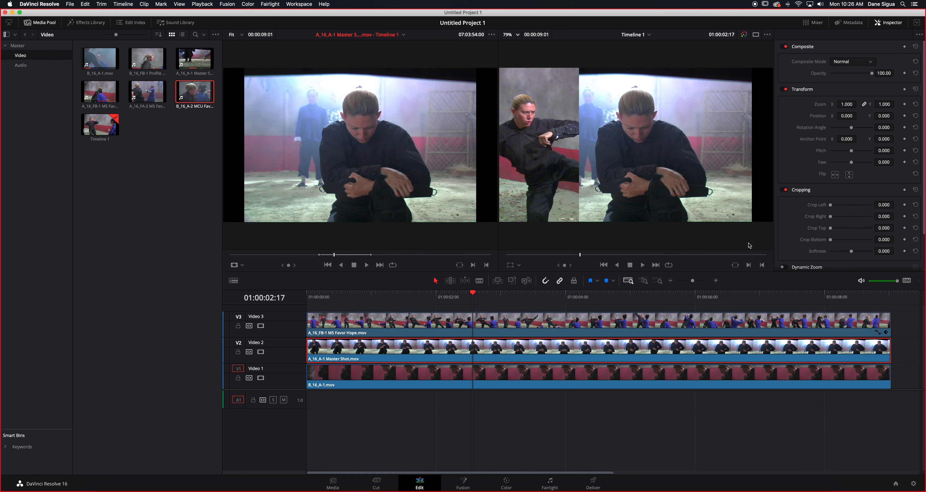
{"action": "left_click_drag", "start_coordinate": [833, 206], "coordinate": [846, 221]}
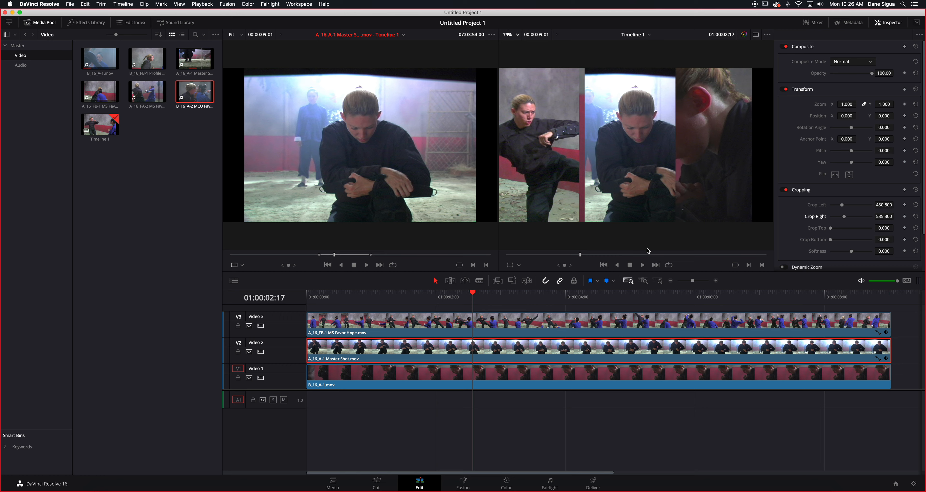
{"action": "left_click", "coordinate": [548, 330]}
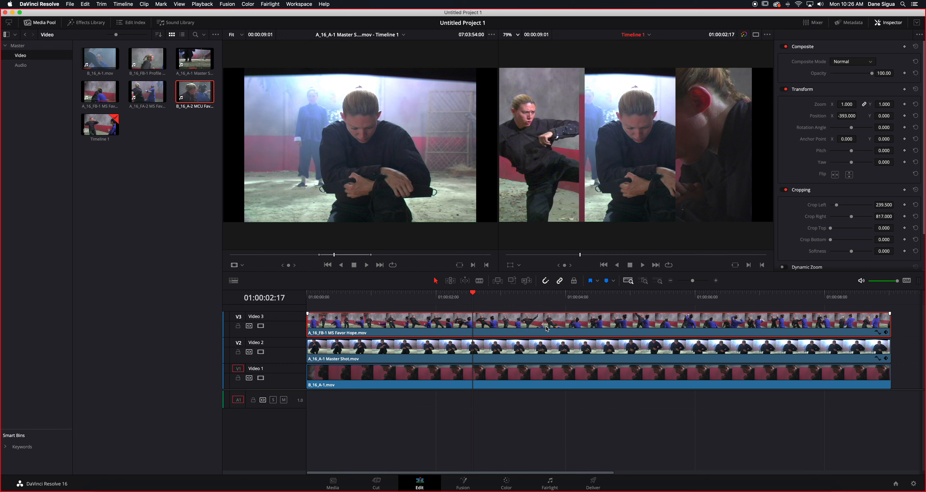
Step: Disable the Video 2 and Video 3 tracks and crop the Video 1 clip with Crop Left 704.3 and Crop Right 253.6
{"action": "left_click", "coordinate": [541, 375]}
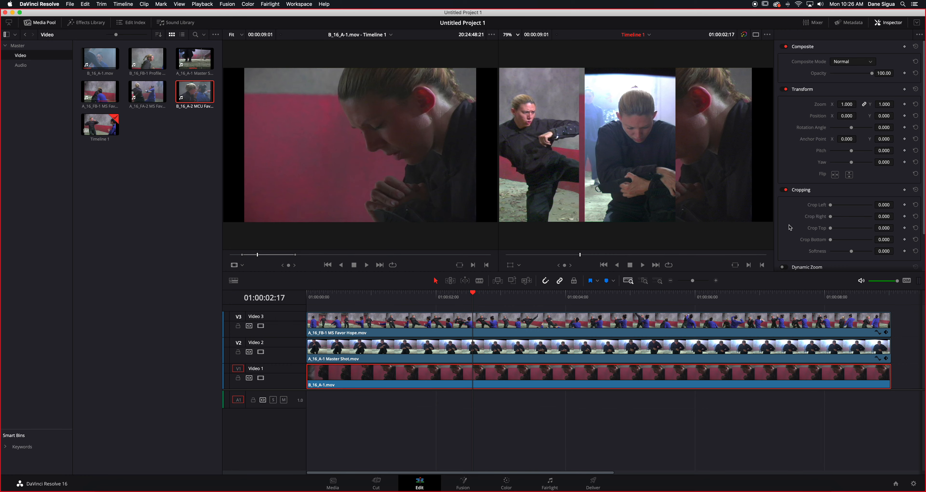
{"action": "left_click_drag", "start_coordinate": [832, 208], "coordinate": [852, 209]}
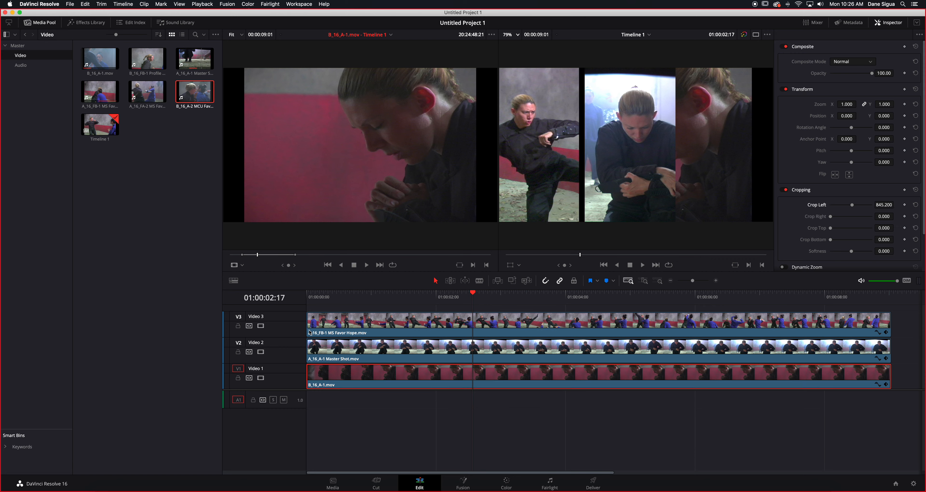
{"action": "left_click", "coordinate": [261, 352]}
{"action": "left_click", "coordinate": [261, 326]}
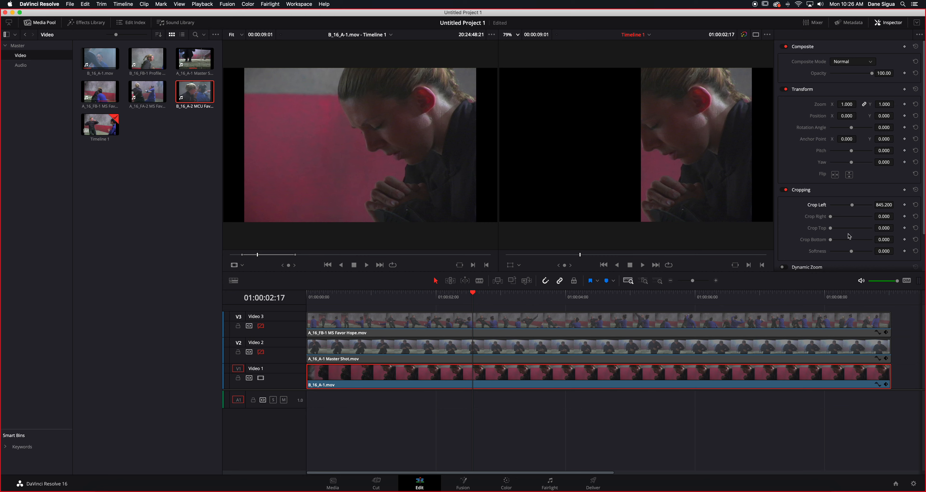
{"action": "left_click_drag", "start_coordinate": [831, 216], "coordinate": [849, 207]}
{"action": "left_click_drag", "start_coordinate": [465, 306], "coordinate": [550, 307]}
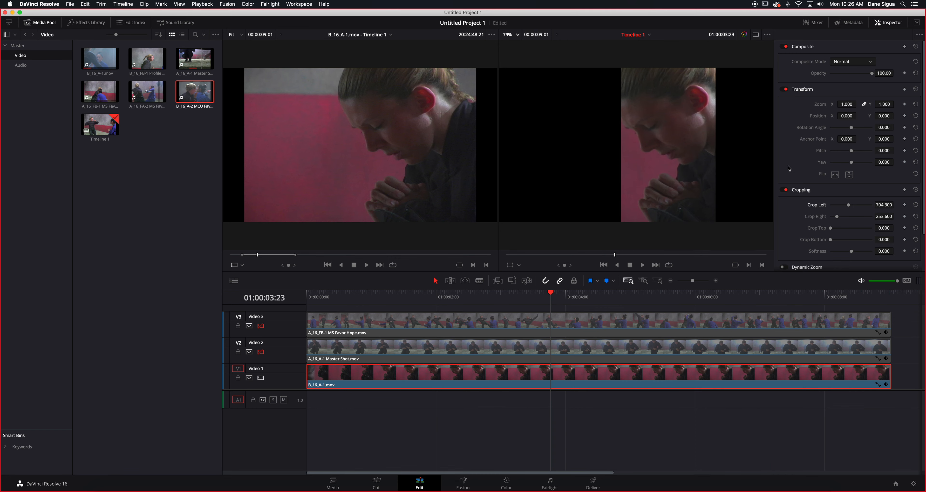
Step: Set the Video 1 clip's Position X to 408 and re-enable the Video 2 and Video 3 tracks
{"action": "left_click_drag", "start_coordinate": [847, 114], "coordinate": [860, 116]}
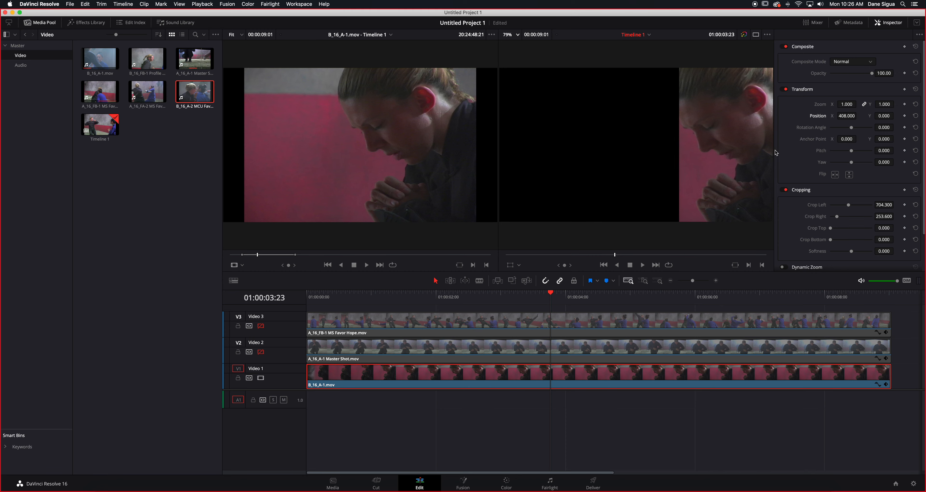
{"action": "left_click", "coordinate": [261, 353]}
{"action": "left_click", "coordinate": [261, 326]}
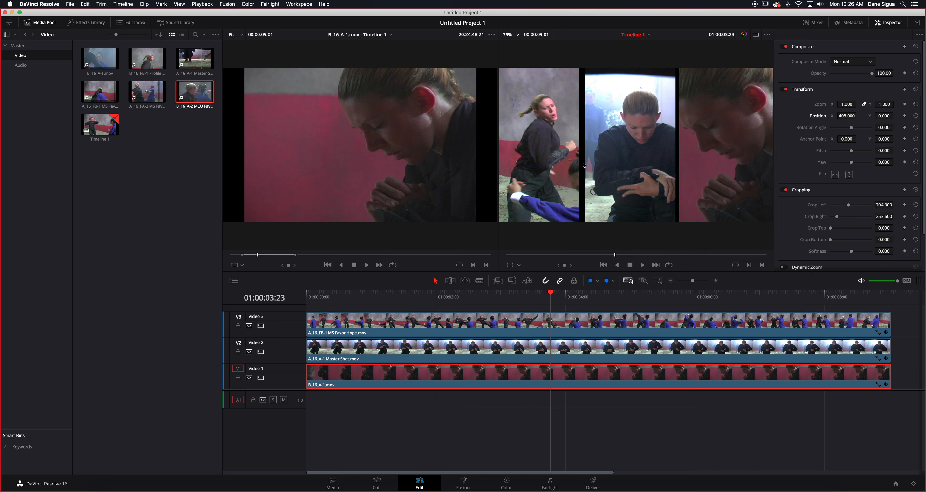
Step: Set the Video 3 clip's Crop Right to 803 and play the split-screen timeline from the start
{"action": "left_click", "coordinate": [565, 328]}
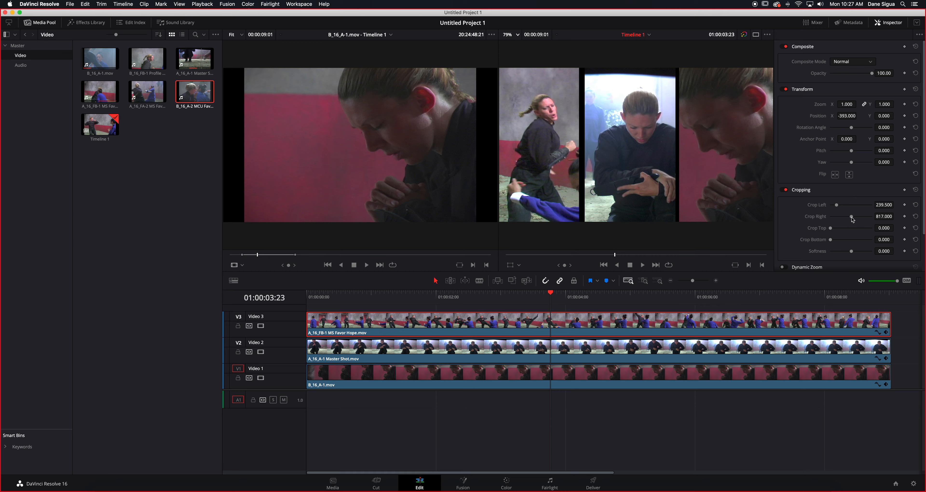
{"action": "left_click_drag", "start_coordinate": [852, 220], "coordinate": [853, 220]}
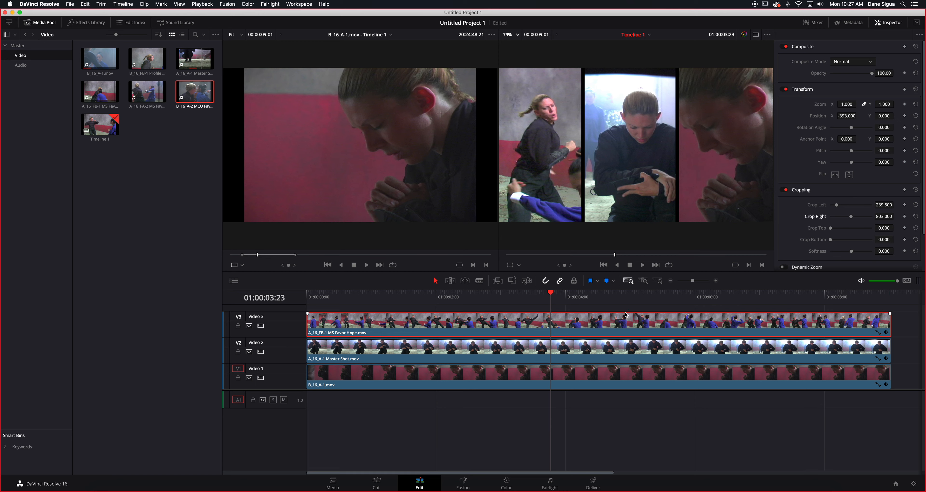
{"action": "left_click_drag", "start_coordinate": [380, 298], "coordinate": [290, 298]}
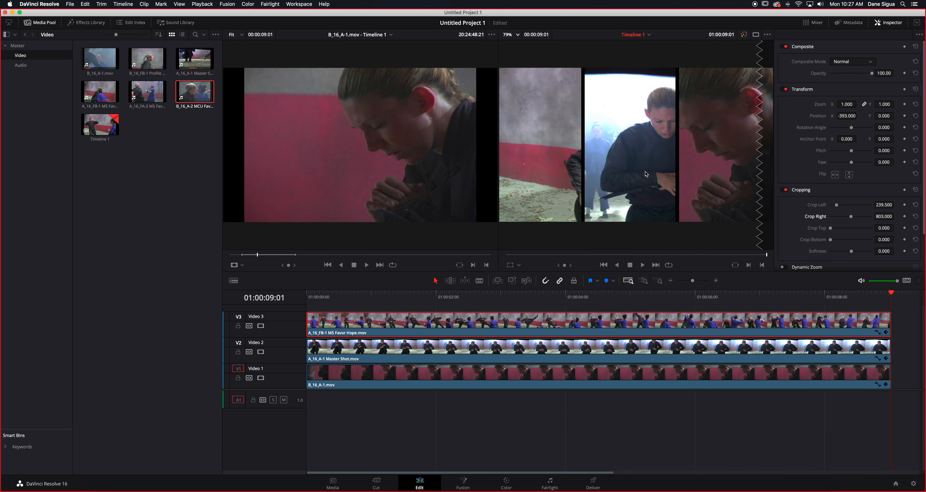
Step: In Trim Edit mode, slip the Video 2 clip's footage repeatedly toward the fight action, keeping the clip's place and length
{"action": "left_click", "coordinate": [573, 348]}
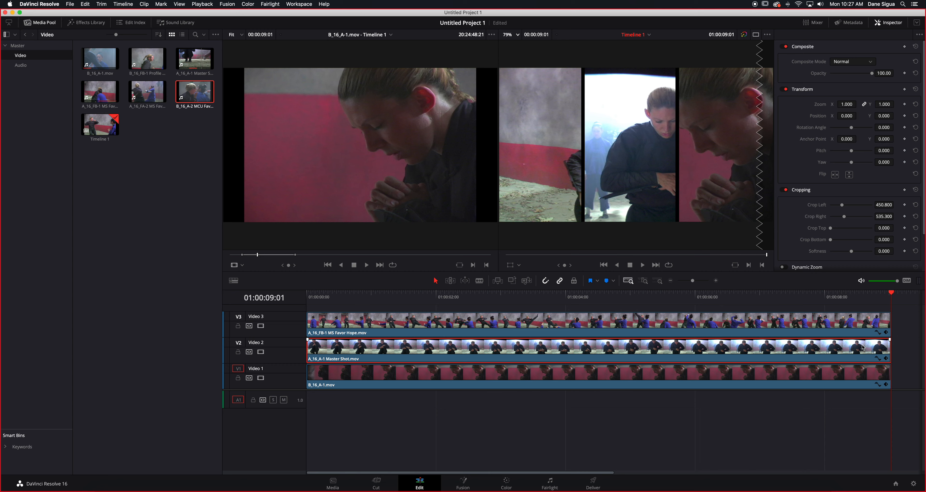
{"action": "left_click", "coordinate": [451, 281]}
{"action": "left_click_drag", "start_coordinate": [592, 355], "coordinate": [461, 354]}
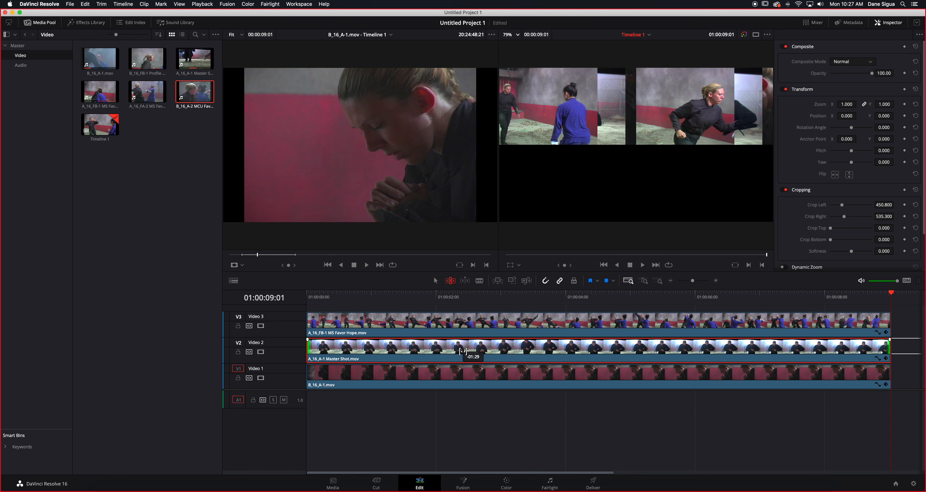
{"action": "left_click_drag", "start_coordinate": [651, 348], "coordinate": [464, 350]}
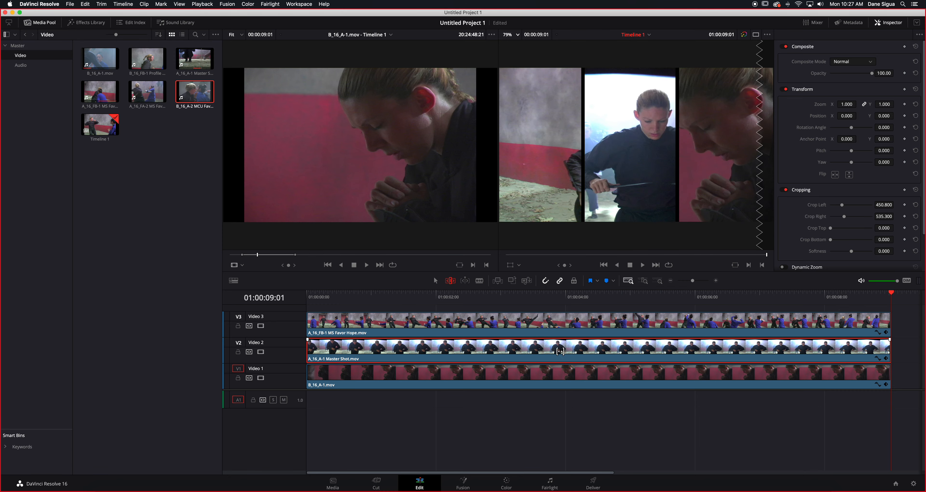
{"action": "left_click_drag", "start_coordinate": [635, 350], "coordinate": [399, 352]}
{"action": "left_click_drag", "start_coordinate": [607, 345], "coordinate": [479, 343]}
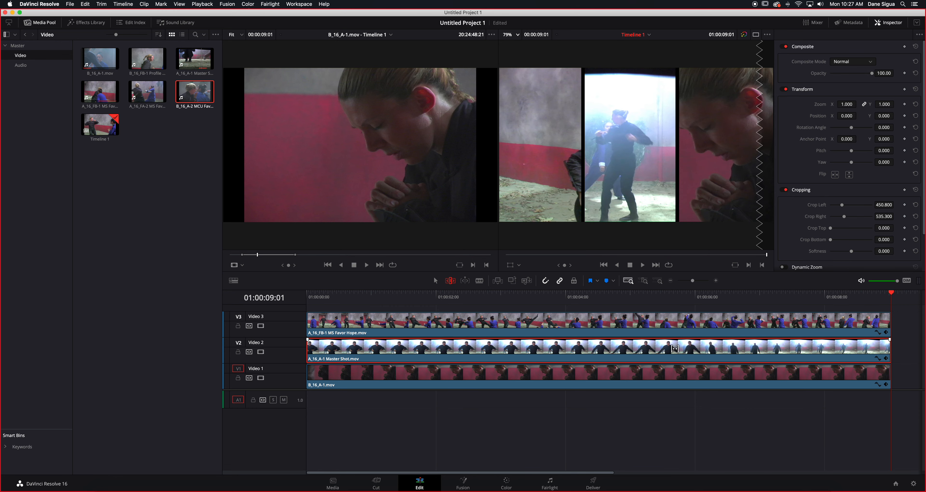
{"action": "left_click_drag", "start_coordinate": [685, 355], "coordinate": [652, 351]}
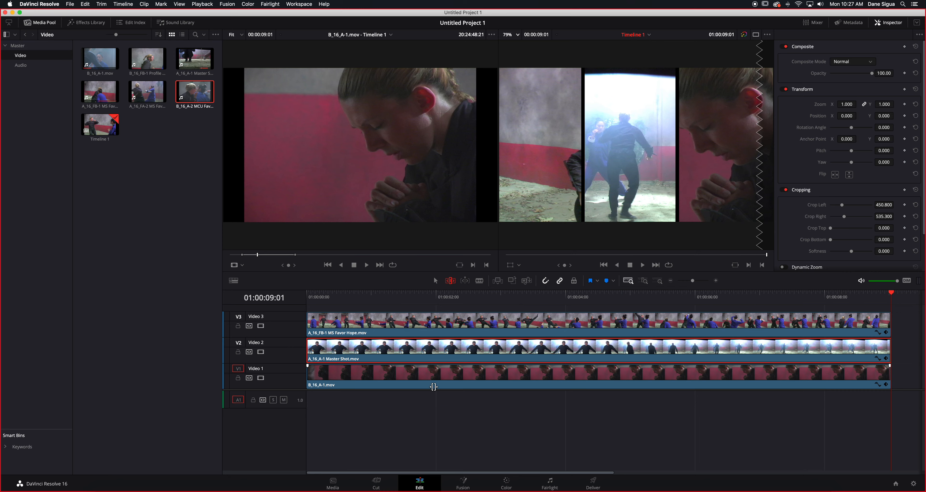
{"action": "left_click_drag", "start_coordinate": [647, 349], "coordinate": [509, 348]}
Step: Play the timeline from the start to check the slipped Video 2 footage, stopping at about 01:00:02:29
{"action": "left_click", "coordinate": [466, 297]}
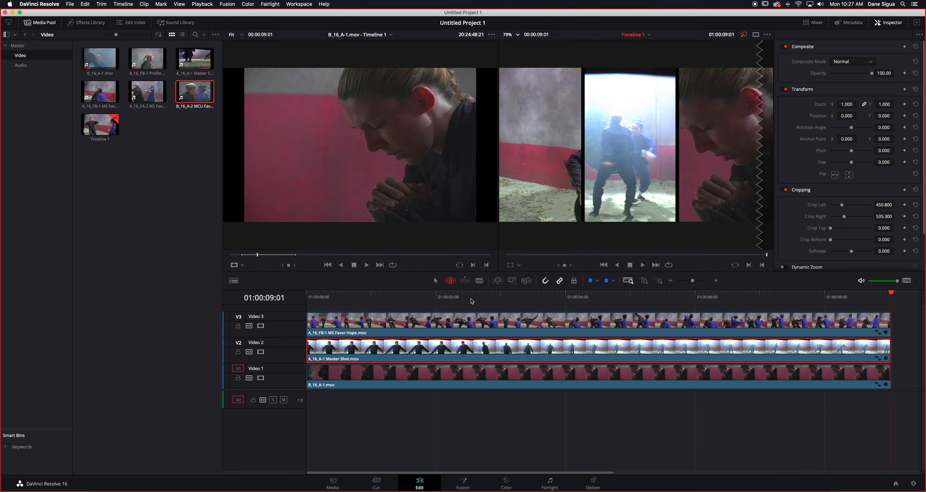
{"action": "key", "text": "Home"}
{"action": "key", "text": "space"}
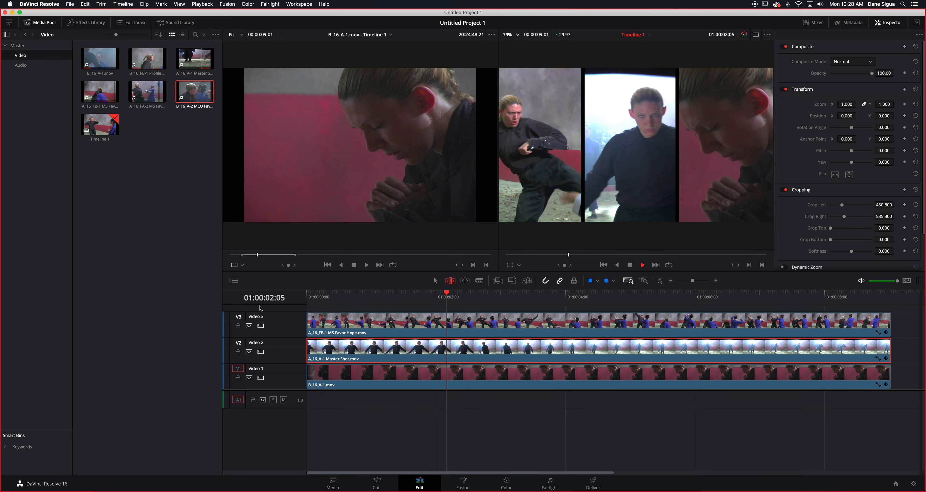
{"action": "key", "text": "space"}
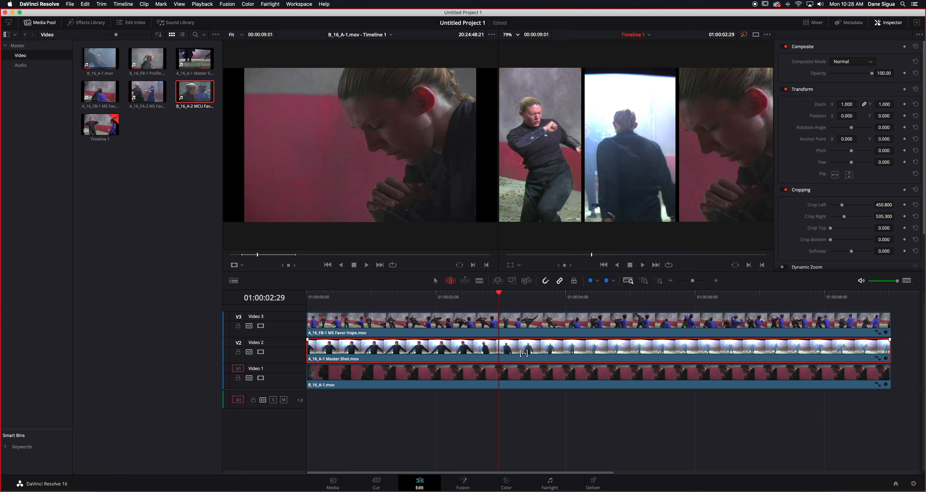
Step: Slip the Video 2 clip further into its fight footage and review the timeline from the start
{"action": "left_click_drag", "start_coordinate": [569, 350], "coordinate": [374, 358]}
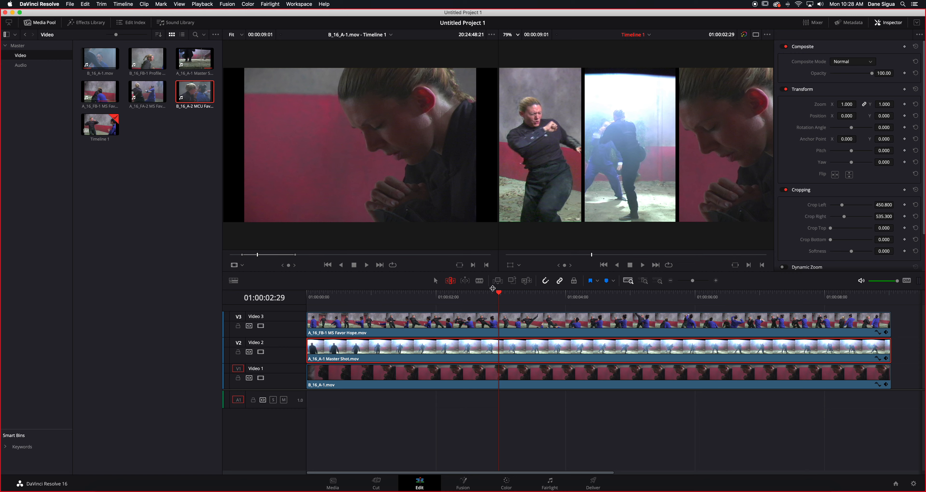
{"action": "left_click_drag", "start_coordinate": [500, 294], "coordinate": [307, 294]}
{"action": "key", "text": "space"}
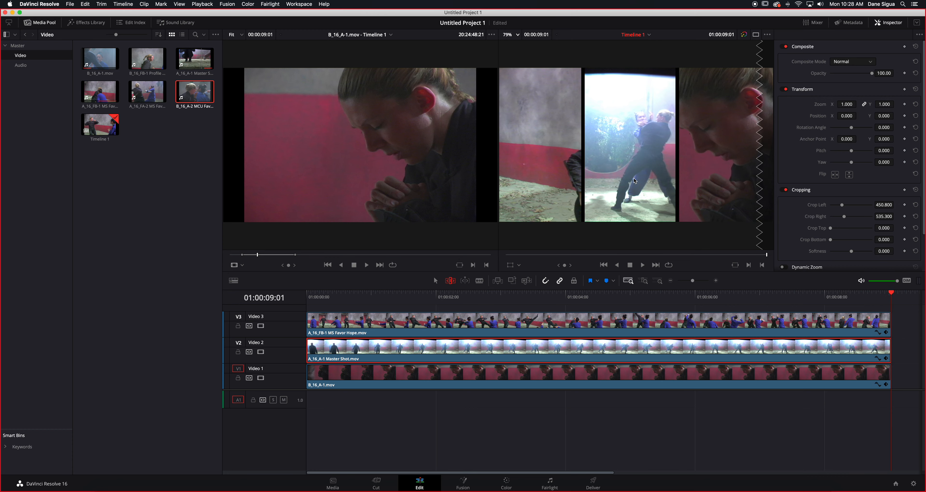
{"action": "left_click_drag", "start_coordinate": [873, 299], "coordinate": [815, 290]}
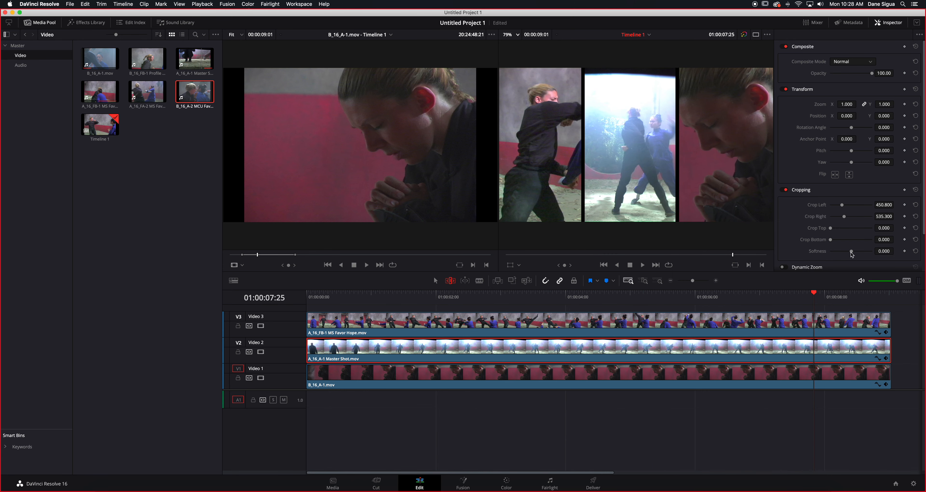
Step: In normal edit mode, set the crop Softness to -9.570 on the Video 3 clip and -13.040 on the Video 2 clip
{"action": "left_click", "coordinate": [434, 279]}
{"action": "left_click", "coordinate": [468, 319]}
{"action": "left_click_drag", "start_coordinate": [853, 254], "coordinate": [850, 255]}
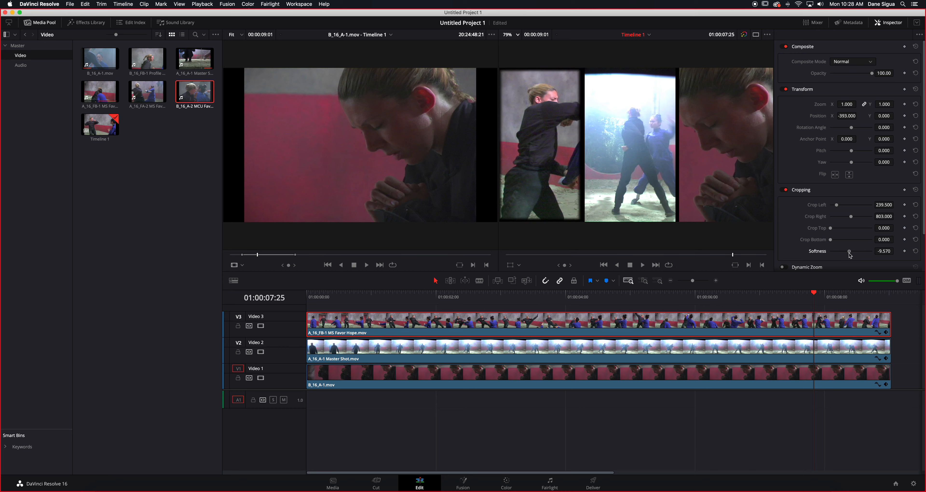
{"action": "left_click", "coordinate": [590, 348]}
{"action": "left_click_drag", "start_coordinate": [851, 255], "coordinate": [849, 254]}
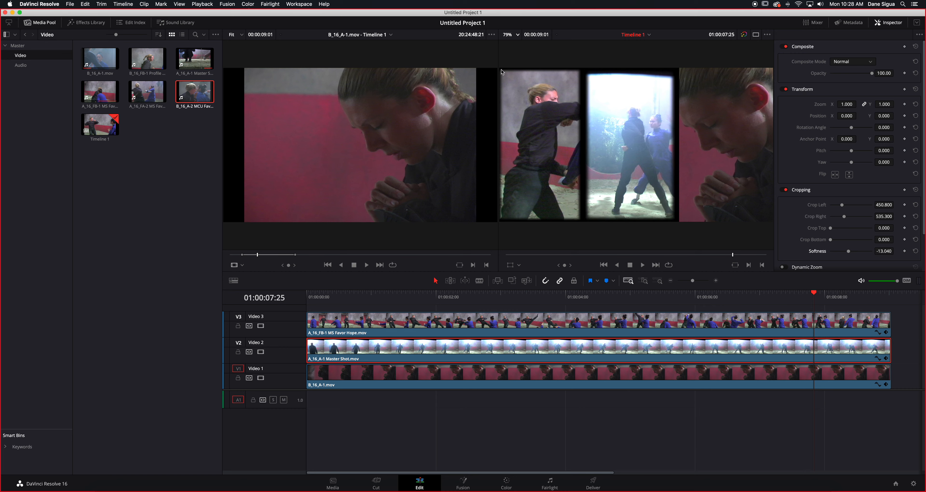
Step: Set the Video 1 clip's crop Softness to -11.300 and play the split screen from the start
{"action": "left_click", "coordinate": [578, 379]}
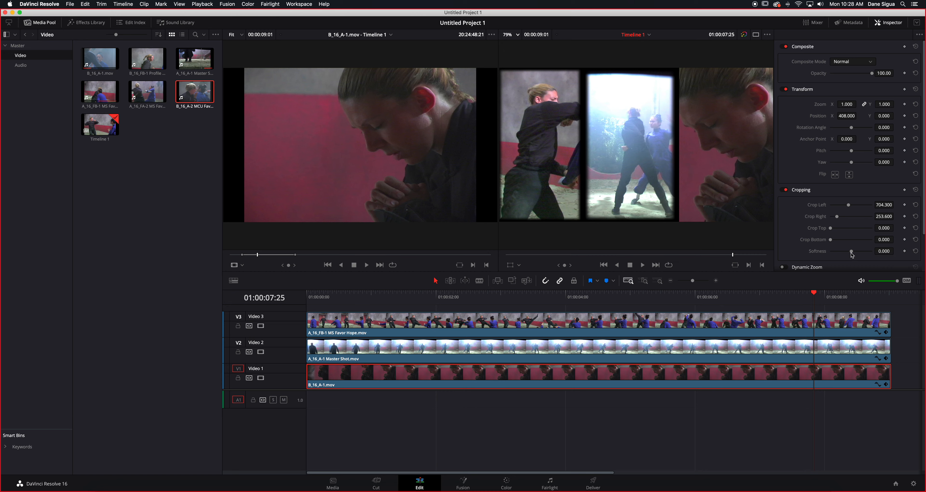
{"action": "left_click_drag", "start_coordinate": [853, 254], "coordinate": [850, 257]}
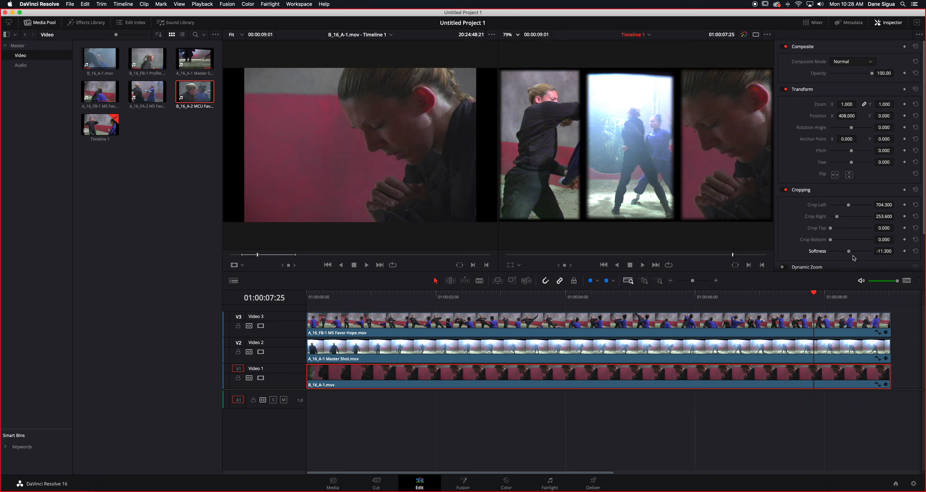
{"action": "key", "text": "Home"}
{"action": "key", "text": "space"}
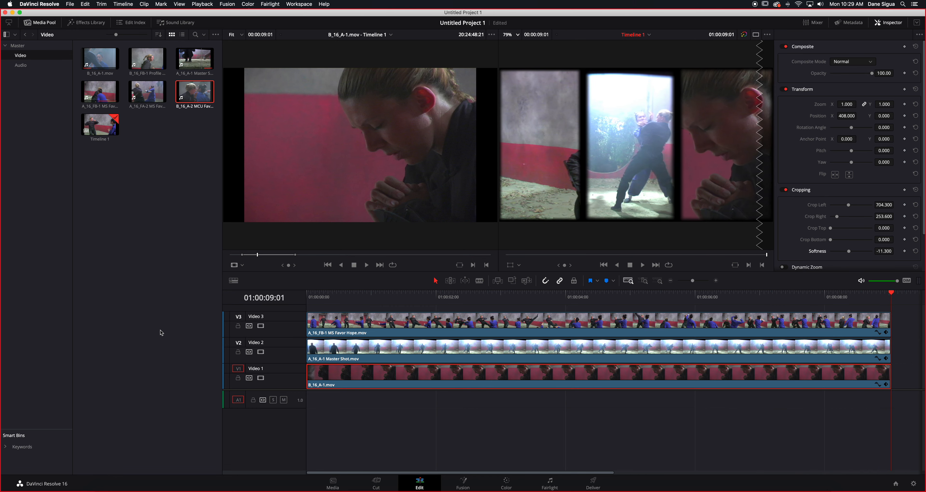
Step: Show the Effects Library's Generators and select the Solid Color generator
{"action": "left_click", "coordinate": [87, 23]}
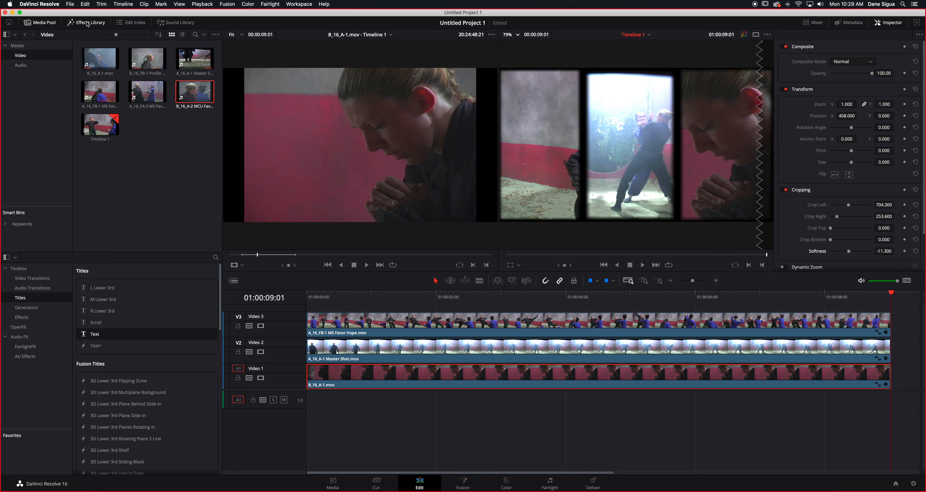
{"action": "left_click", "coordinate": [69, 4]}
{"action": "left_click", "coordinate": [86, 45]}
{"action": "left_click", "coordinate": [92, 23]}
{"action": "left_click", "coordinate": [92, 23]}
{"action": "left_click", "coordinate": [36, 307]}
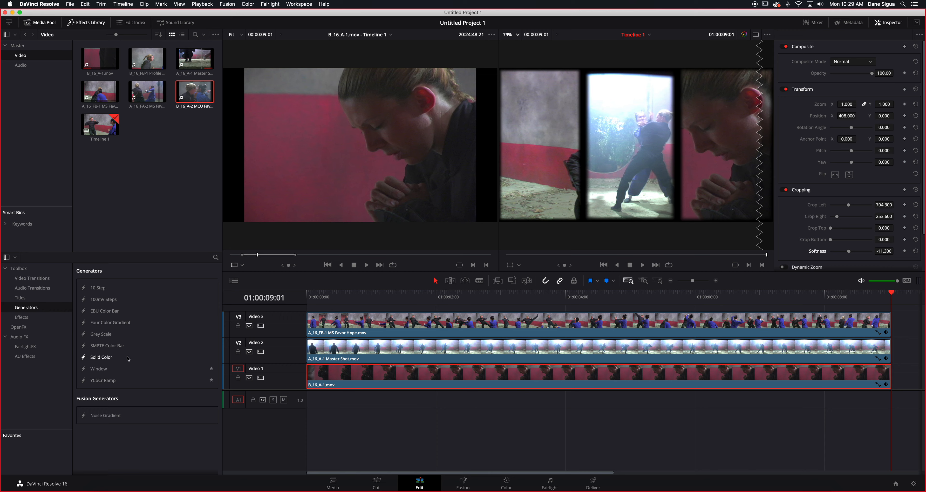
{"action": "left_click", "coordinate": [112, 356]}
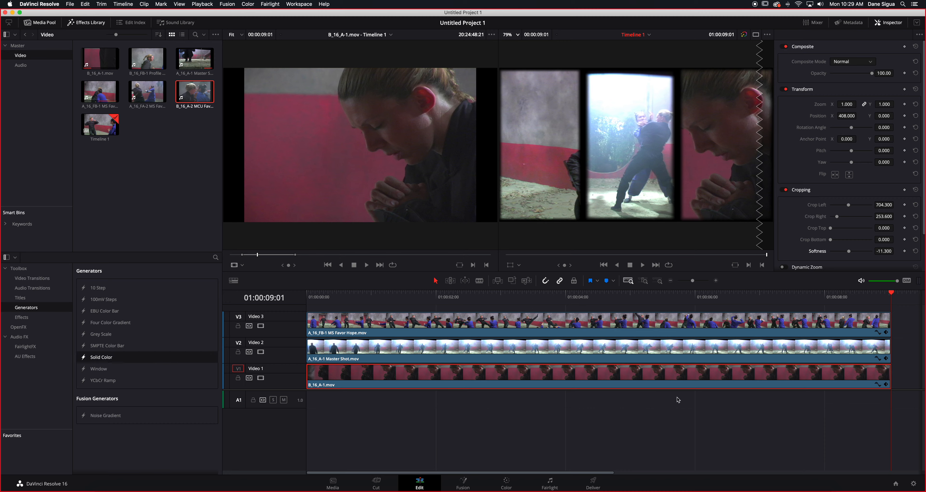
Step: Make room above the video tracks by enlarging the timeline and video area and reducing the video track height to its minimum
{"action": "left_click_drag", "start_coordinate": [675, 391], "coordinate": [676, 460]}
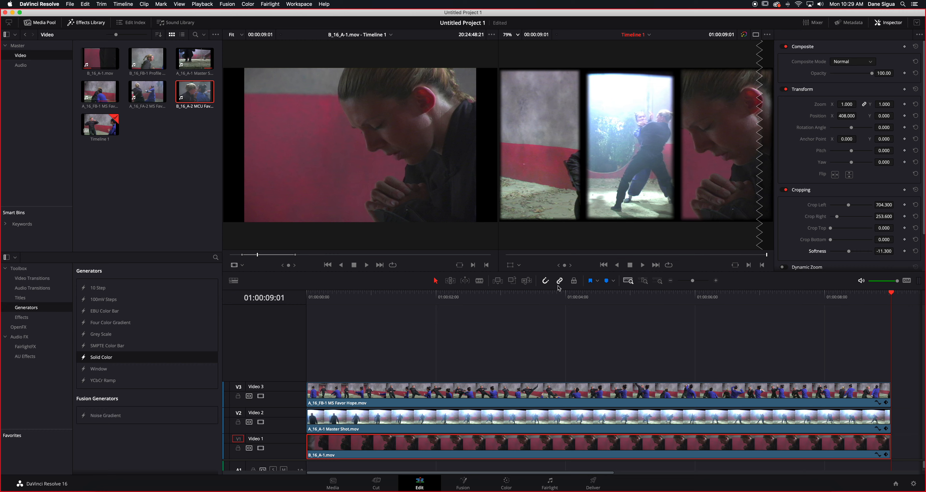
{"action": "left_click_drag", "start_coordinate": [558, 292], "coordinate": [545, 196]}
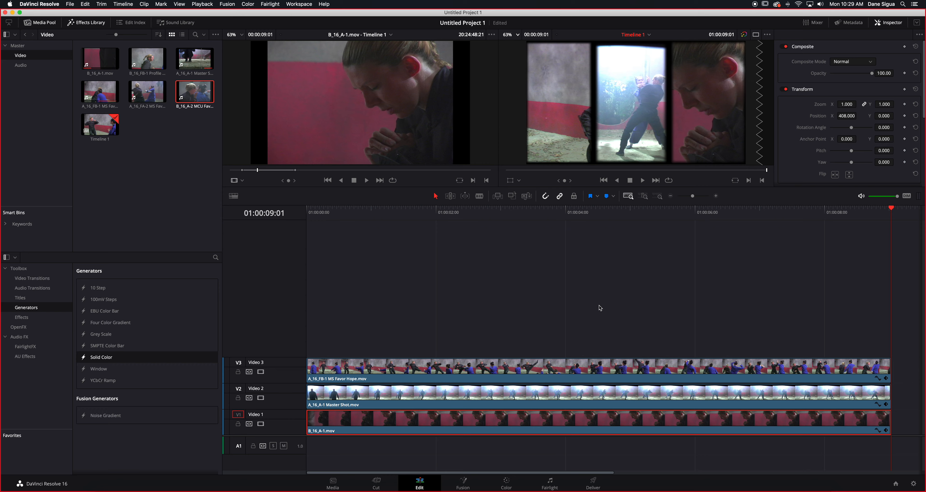
{"action": "left_click", "coordinate": [233, 196]}
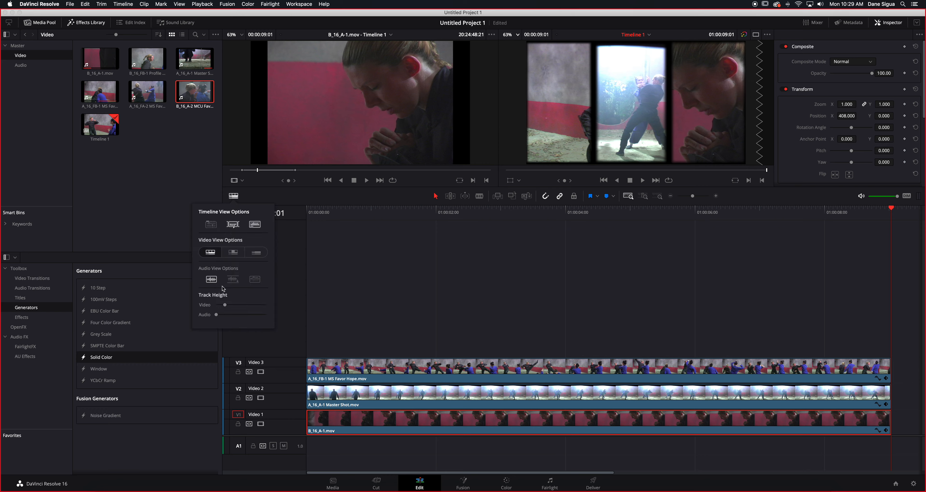
{"action": "left_click_drag", "start_coordinate": [227, 309], "coordinate": [216, 307]}
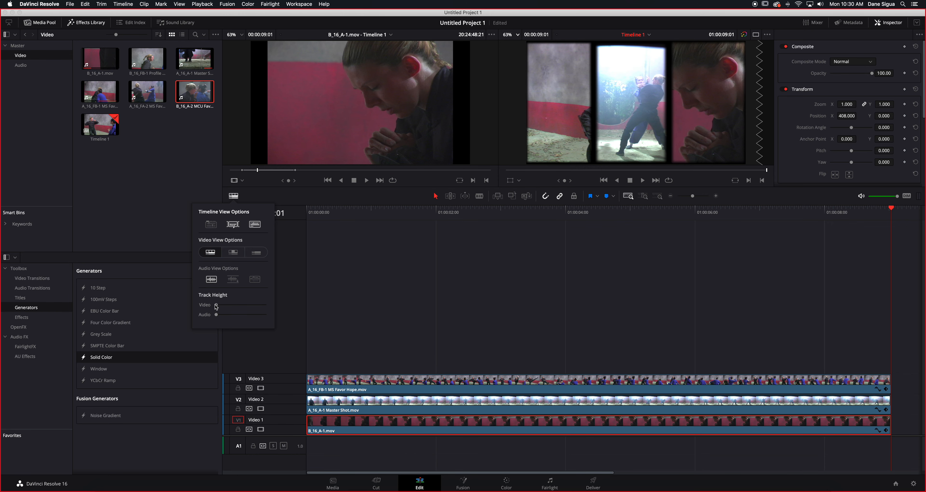
{"action": "left_click", "coordinate": [415, 353]}
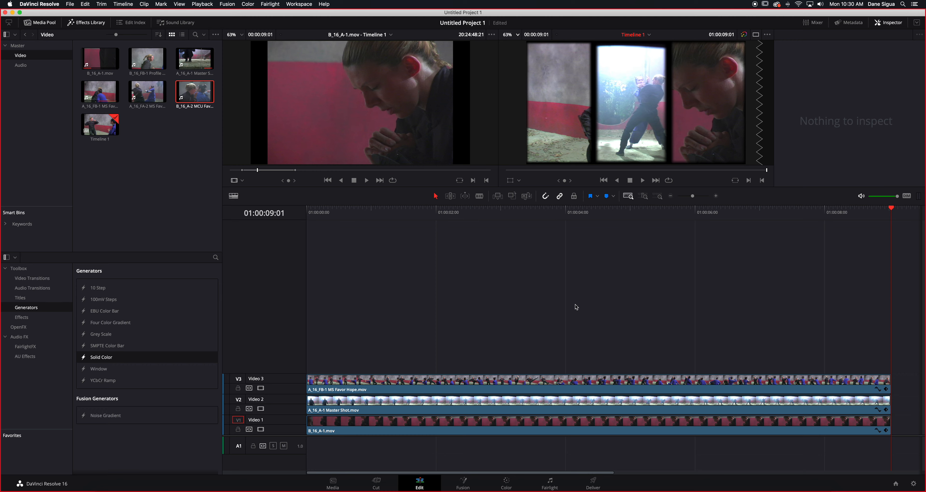
Step: Place a Solid Color generator on a new Video 4 track at the timeline start and extend it to the end of the clips below
{"action": "left_click_drag", "start_coordinate": [106, 361], "coordinate": [311, 364]}
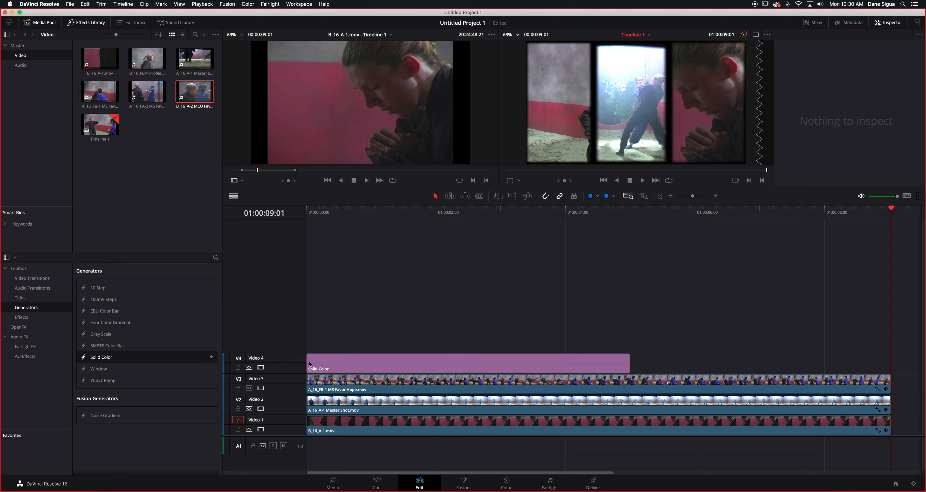
{"action": "left_click", "coordinate": [482, 210]}
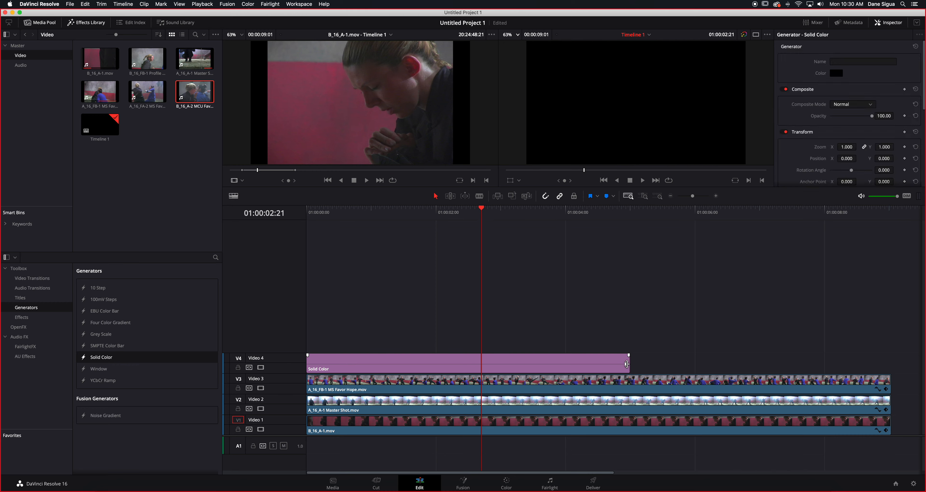
{"action": "left_click_drag", "start_coordinate": [627, 364], "coordinate": [890, 361]}
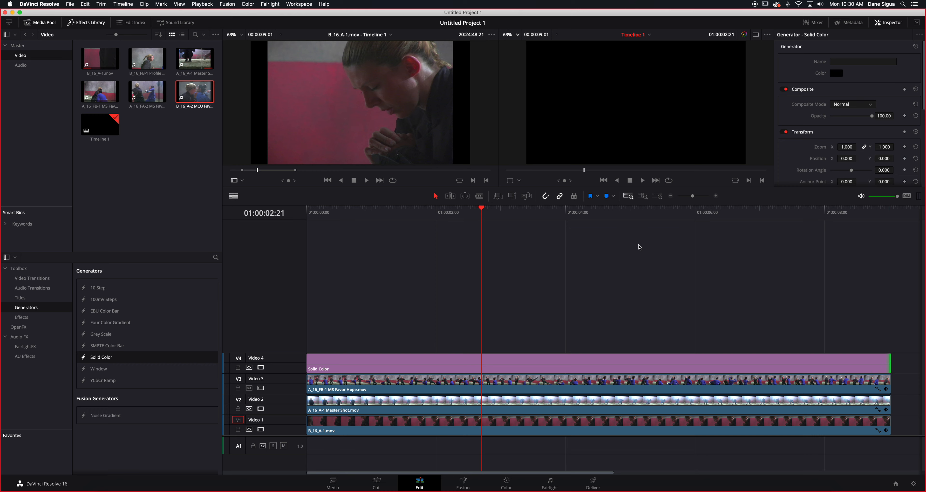
Step: Crop the Solid Color clip from above and below into a narrow band across the lower picture and set its opacity to 59.13
{"action": "left_click_drag", "start_coordinate": [482, 212], "coordinate": [499, 212]}
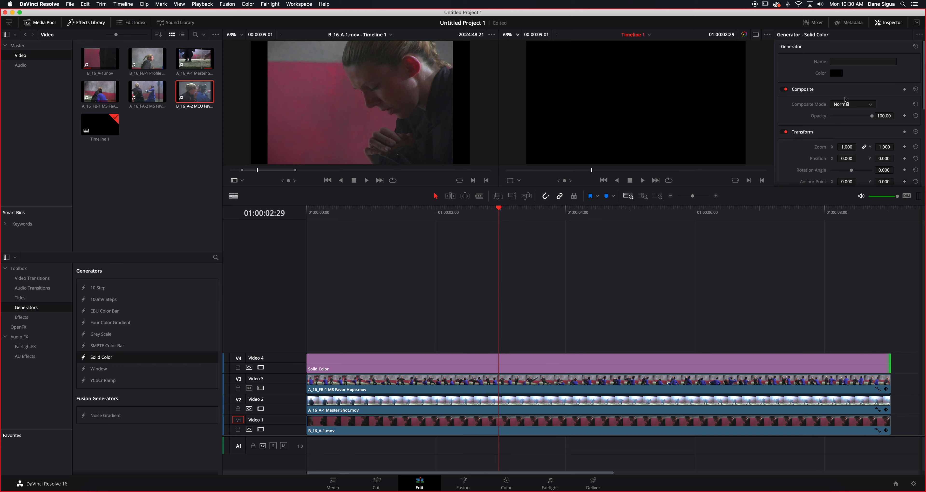
{"action": "left_click_drag", "start_coordinate": [873, 118], "coordinate": [865, 120]}
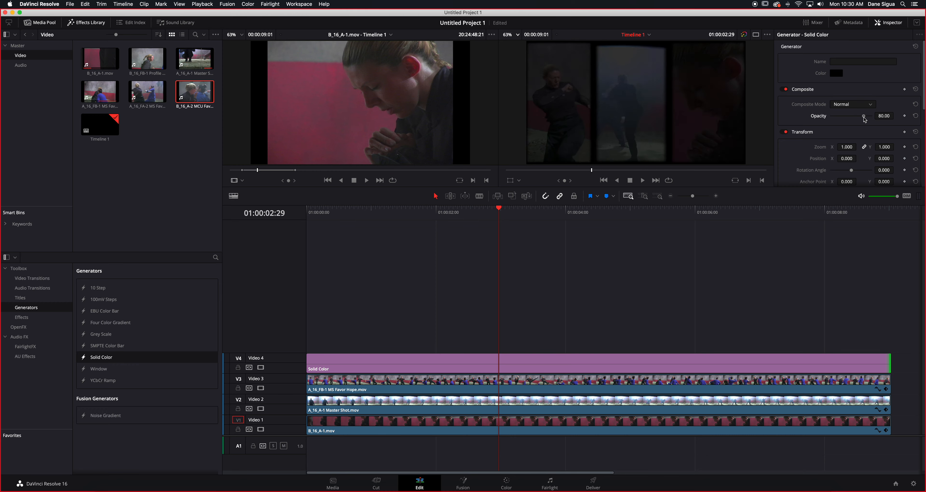
{"action": "scroll", "coordinate": [827, 119], "scroll_direction": "down", "scroll_amount": 5}
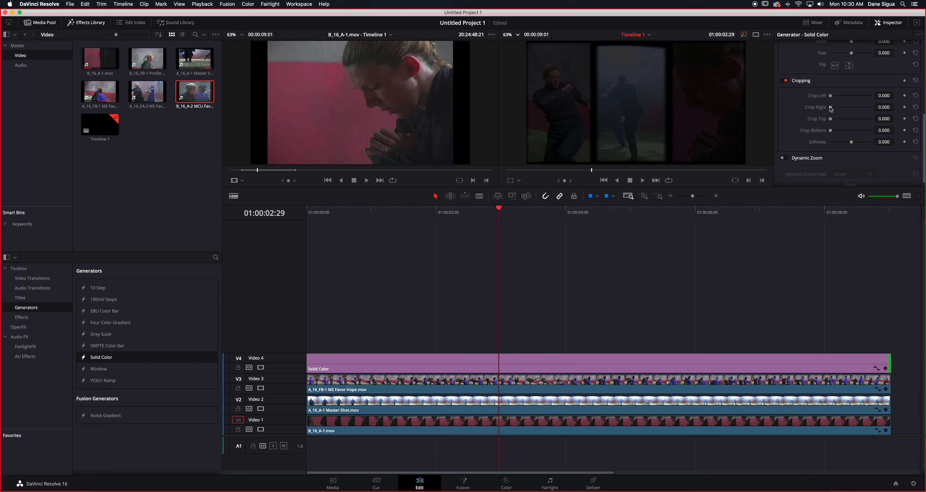
{"action": "mouse_move", "coordinate": [830, 119]}
{"action": "left_mouse_down"}
{"action": "mouse_move", "coordinate": [860, 121]}
{"action": "mouse_move", "coordinate": [838, 133]}
{"action": "left_mouse_up"}
{"action": "scroll", "coordinate": [829, 101], "scroll_direction": "up", "scroll_amount": 5}
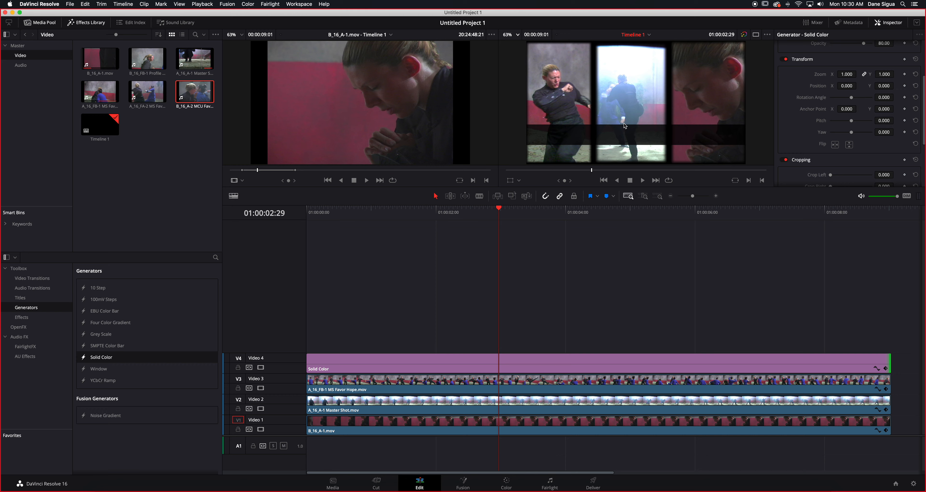
{"action": "scroll", "coordinate": [858, 91], "scroll_direction": "up", "scroll_amount": 2}
{"action": "left_click_drag", "start_coordinate": [864, 65], "coordinate": [856, 71]}
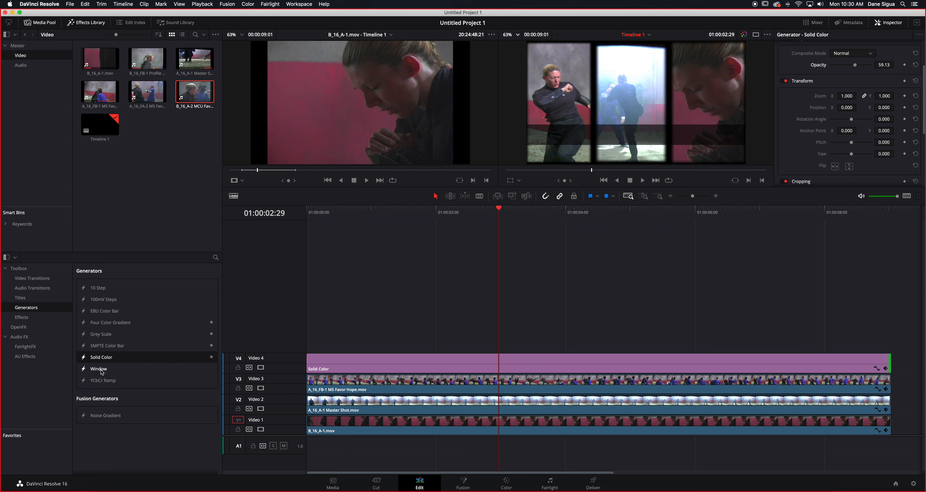
Step: Add a Text title on a new Video 5 track at the timeline start and extend it to about 01:00:05:25
{"action": "left_click", "coordinate": [24, 300]}
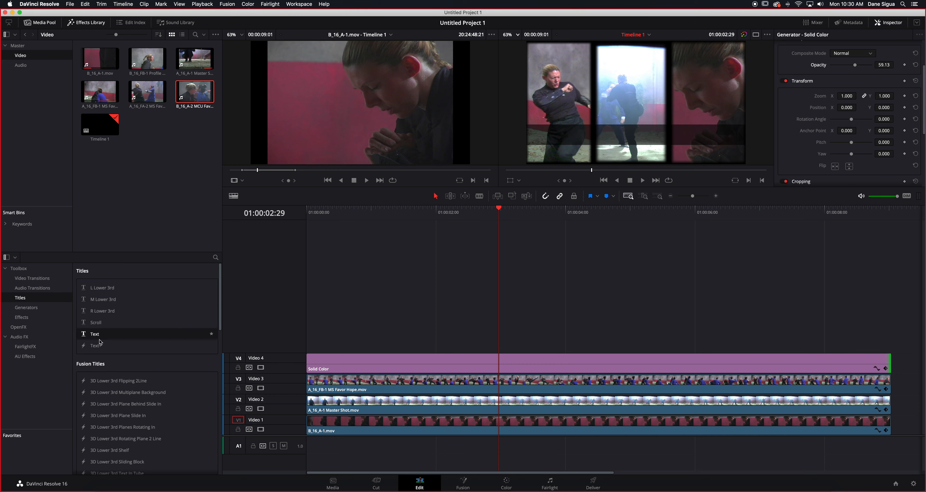
{"action": "left_click_drag", "start_coordinate": [111, 334], "coordinate": [312, 339]}
{"action": "left_click_drag", "start_coordinate": [631, 344], "coordinate": [683, 349]}
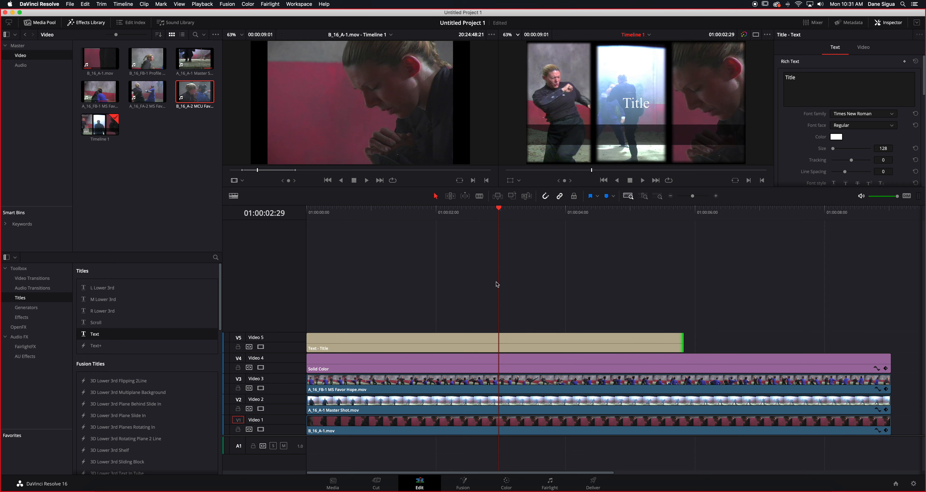
Step: Change the Video 5 title's text to PLAY and its font family to Impact
{"action": "left_click", "coordinate": [424, 338]}
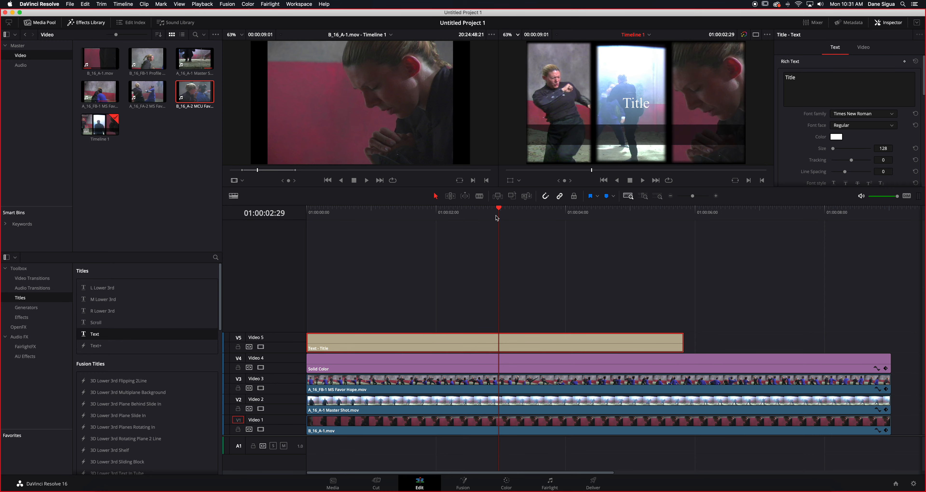
{"action": "double_click", "coordinate": [812, 80]}
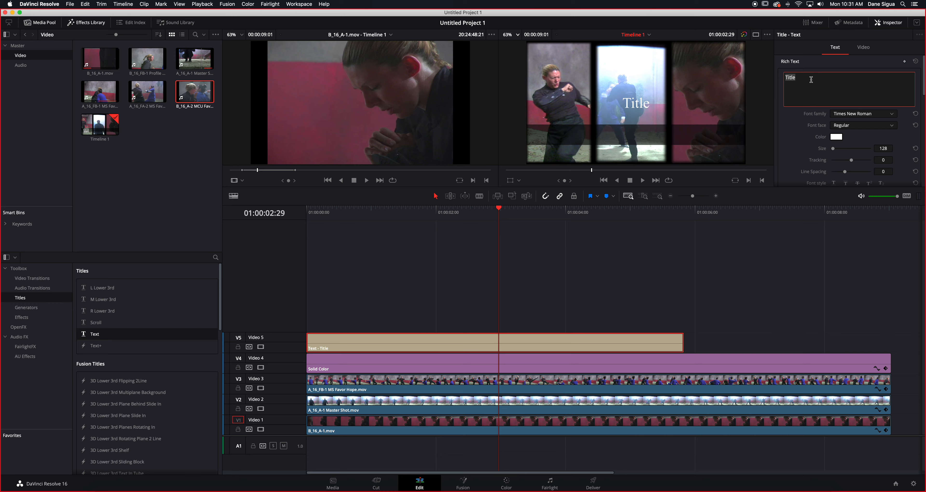
{"action": "type", "text": "PLAY"}
{"action": "left_click", "coordinate": [853, 114]}
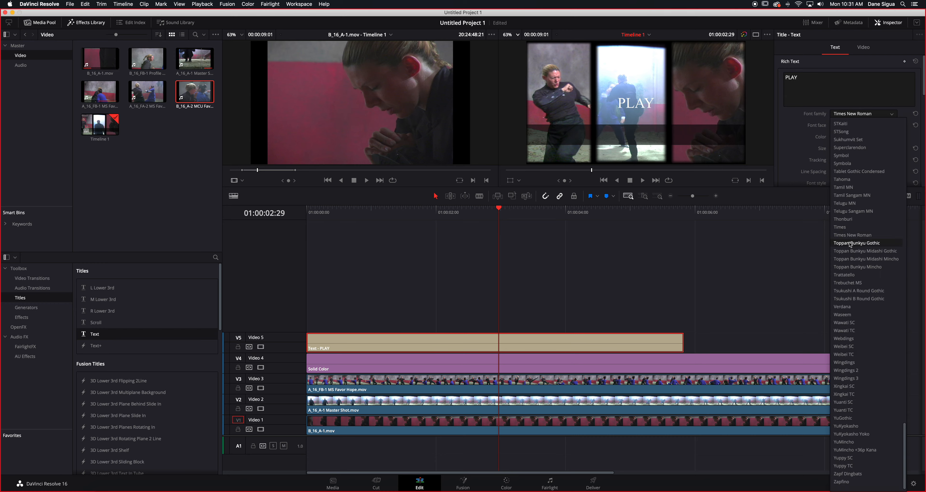
{"action": "scroll", "coordinate": [850, 244], "scroll_direction": "up", "scroll_amount": 1}
{"action": "scroll", "coordinate": [851, 244], "scroll_direction": "up", "scroll_amount": 10}
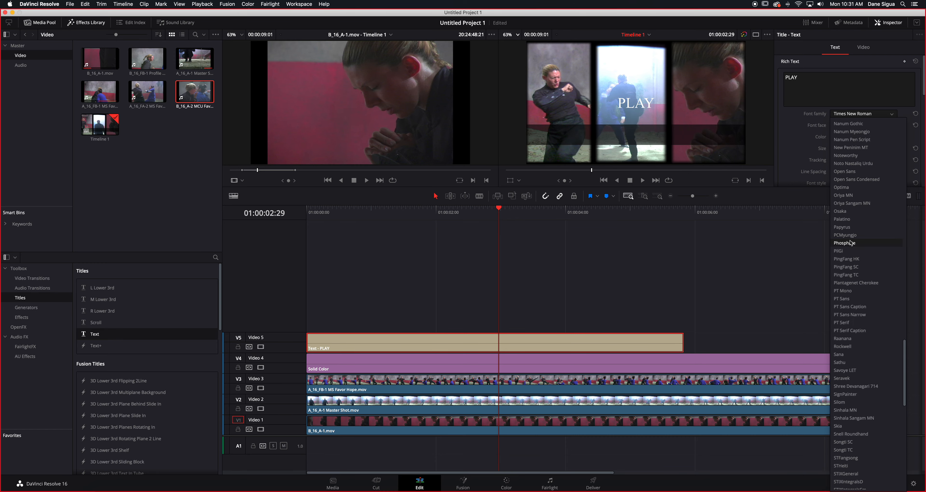
{"action": "scroll", "coordinate": [851, 242], "scroll_direction": "up", "scroll_amount": 10}
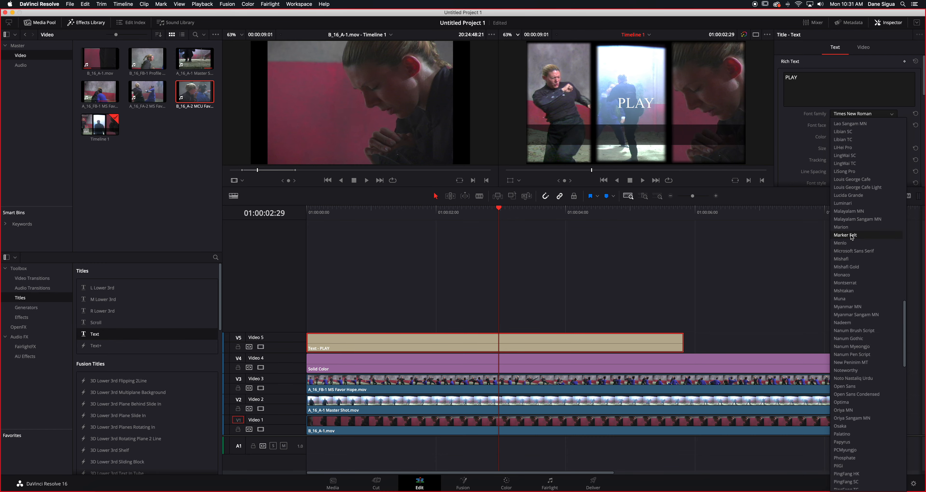
{"action": "scroll", "coordinate": [851, 230], "scroll_direction": "up", "scroll_amount": 4}
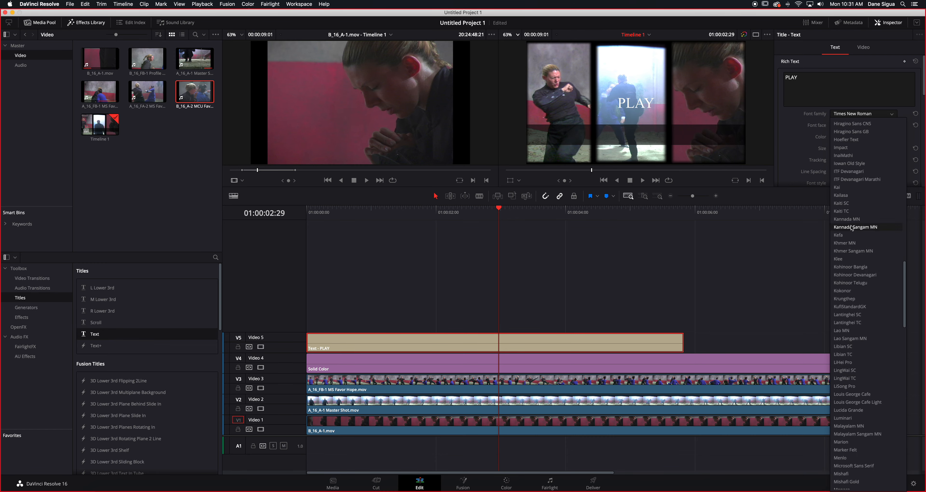
{"action": "left_click", "coordinate": [843, 149]}
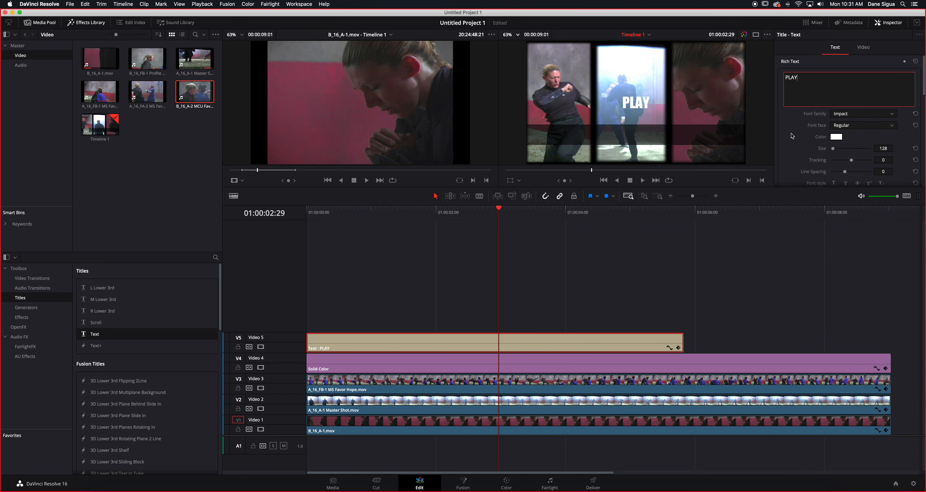
Step: Give the PLAY title a drop shadow offset of X 2.000 and Y -4.000
{"action": "scroll", "coordinate": [822, 157], "scroll_direction": "down", "scroll_amount": 5}
{"action": "scroll", "coordinate": [815, 155], "scroll_direction": "down", "scroll_amount": 3}
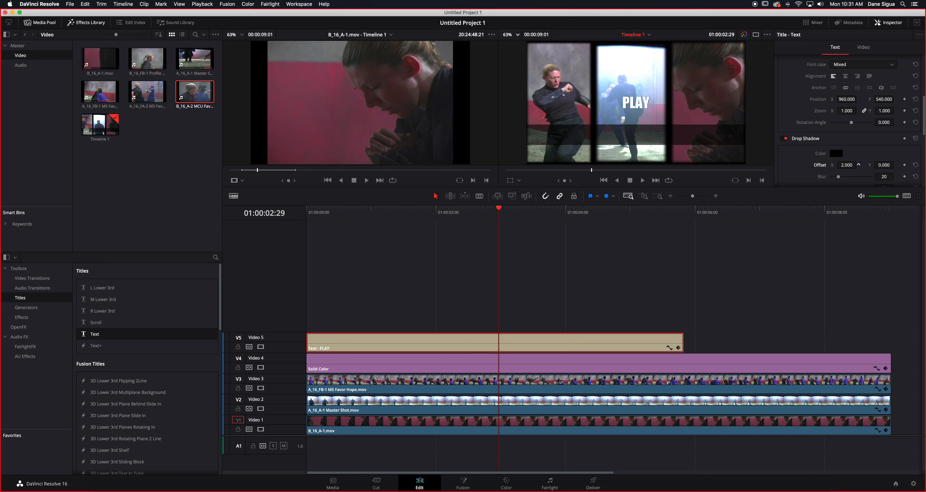
{"action": "left_click_drag", "start_coordinate": [883, 164], "coordinate": [883, 164]}
Step: Move the PLAY title onto the dark band in the first panel with Position X -640 and Y -280
{"action": "left_click", "coordinate": [864, 51]}
{"action": "left_click_drag", "start_coordinate": [849, 128], "coordinate": [793, 130]}
{"action": "left_click_drag", "start_coordinate": [876, 132], "coordinate": [849, 132]}
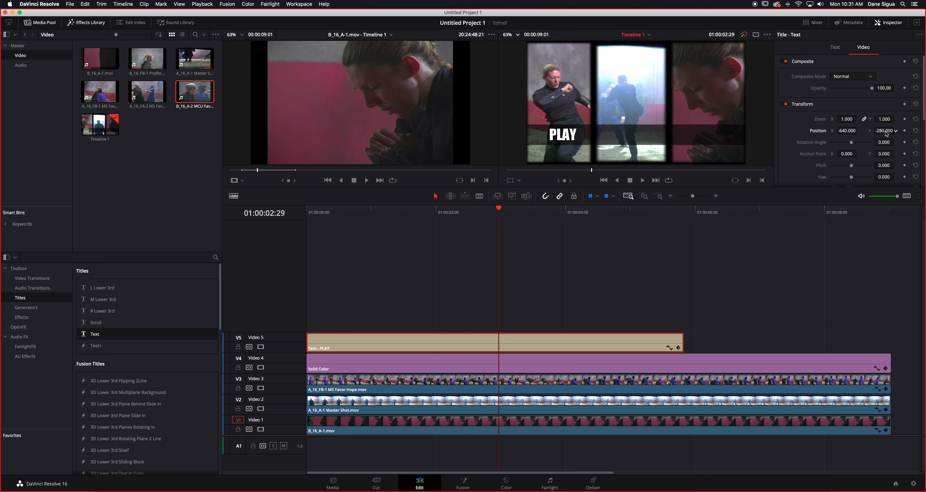
Step: Paste a copy of the PLAY title directly after the first one on Video 5 and park the playhead on it at 01:00:07:09
{"action": "key", "text": "super+s"}
{"action": "left_click_drag", "start_coordinate": [670, 210], "coordinate": [679, 215]}
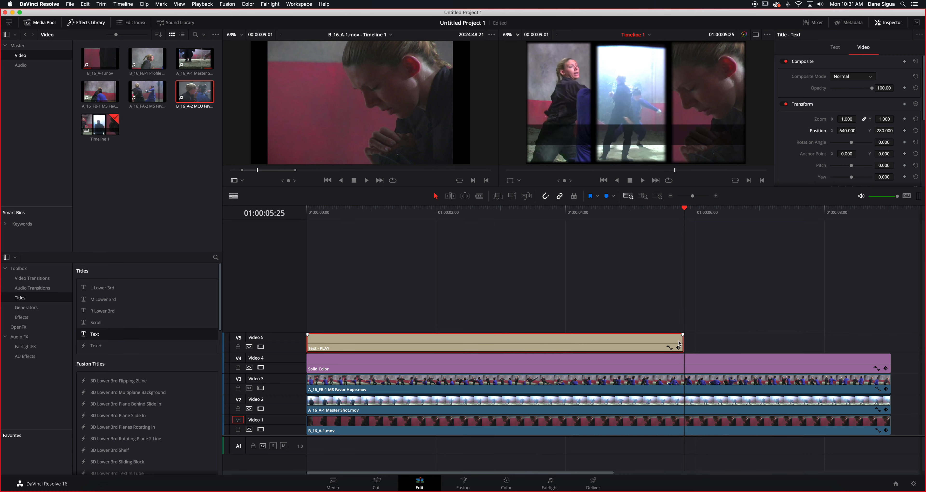
{"action": "key", "text": "super+v"}
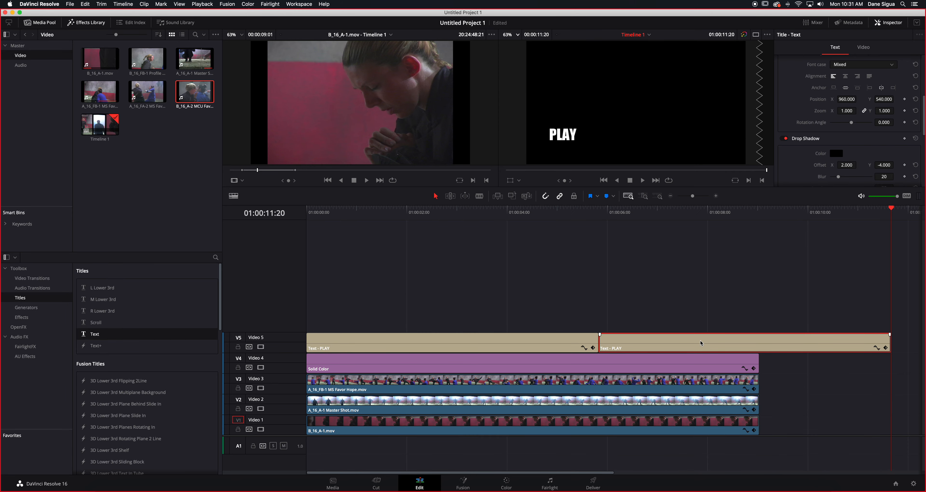
{"action": "left_click", "coordinate": [673, 211]}
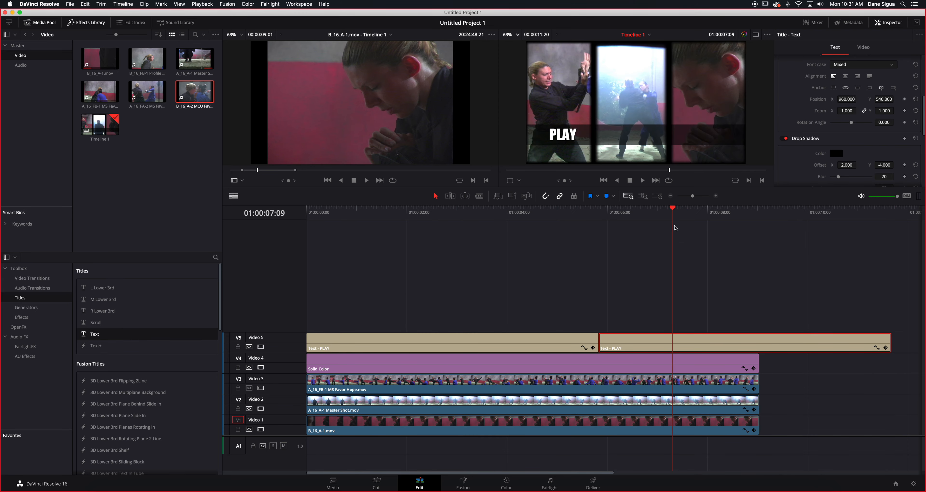
Step: Move the pasted PLAY title to the timeline start on a new Video 6 track and change its text to SCENES
{"action": "left_click_drag", "start_coordinate": [718, 340], "coordinate": [423, 329]}
{"action": "left_click", "coordinate": [450, 212]}
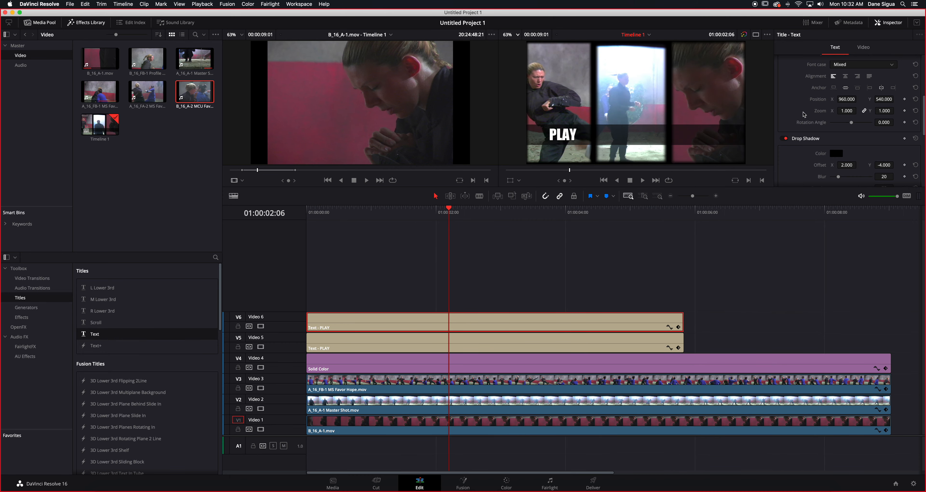
{"action": "scroll", "coordinate": [805, 115], "scroll_direction": "up", "scroll_amount": 5}
{"action": "left_click_drag", "start_coordinate": [804, 77], "coordinate": [782, 77]}
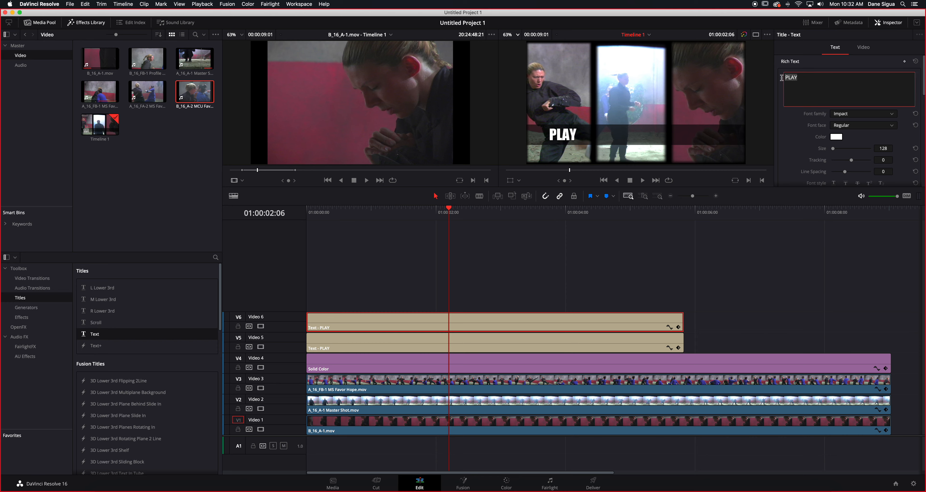
{"action": "type", "text": "SCENES"}
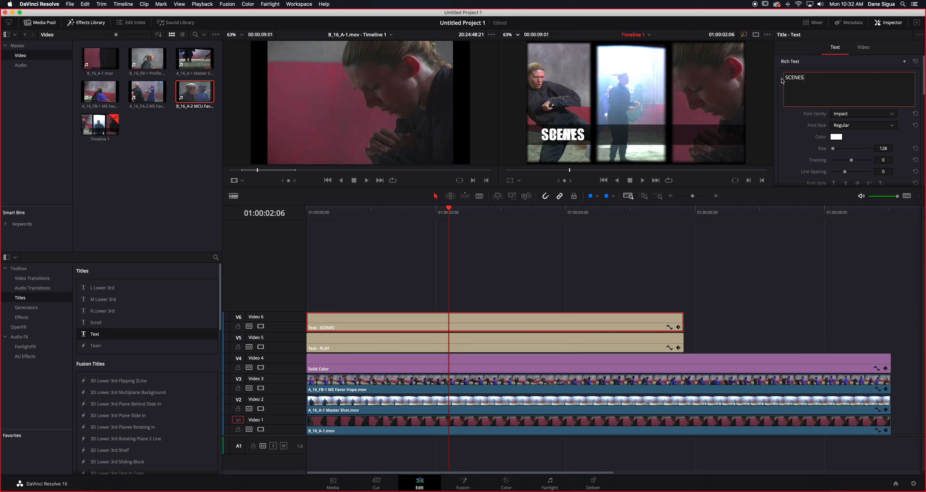
Step: Move the SCENES title into the middle panel by setting its Position X to -59
{"action": "left_click", "coordinate": [358, 317]}
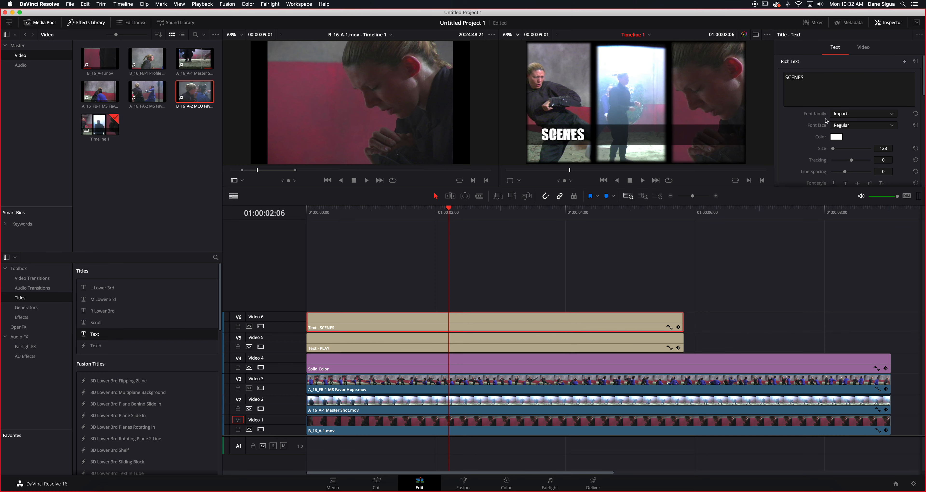
{"action": "left_click", "coordinate": [865, 47]}
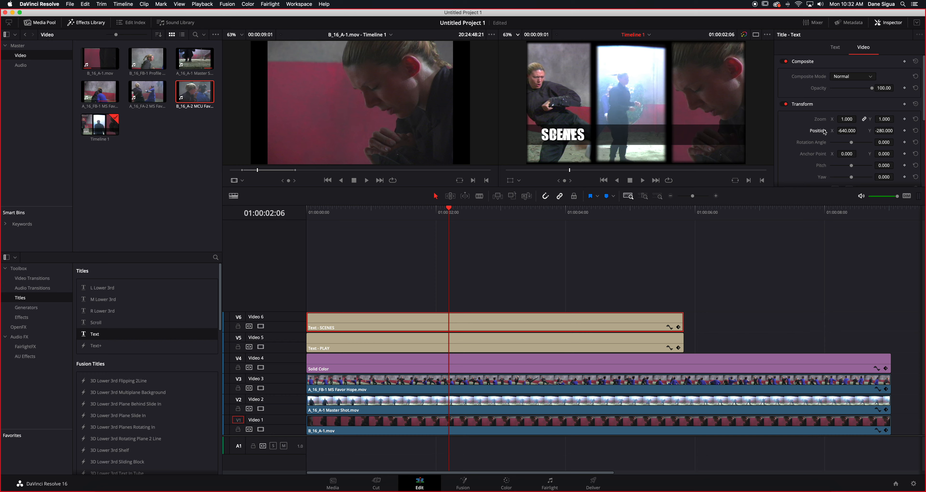
{"action": "left_click_drag", "start_coordinate": [846, 131], "coordinate": [859, 131]}
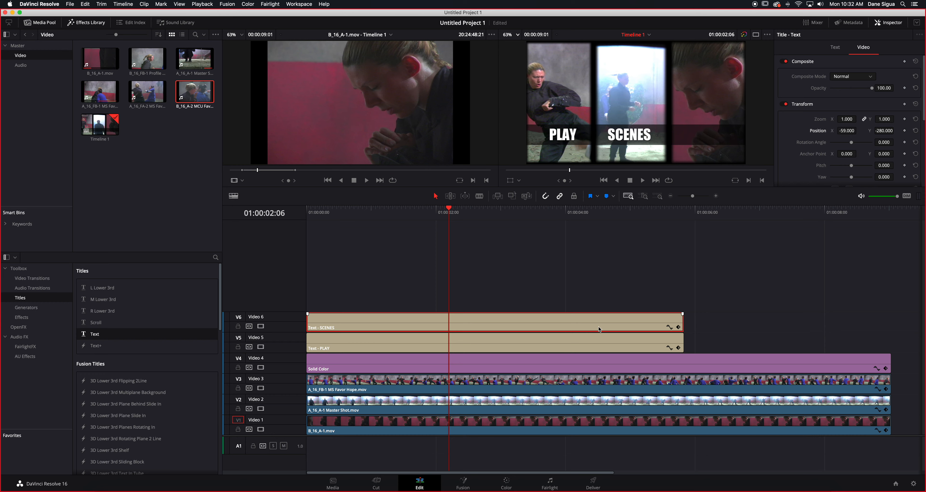
Step: Paste another PLAY title, stack it at the timeline start on a new Video 7 track and change its text to EXTRAS
{"action": "left_click_drag", "start_coordinate": [662, 209], "coordinate": [685, 220]}
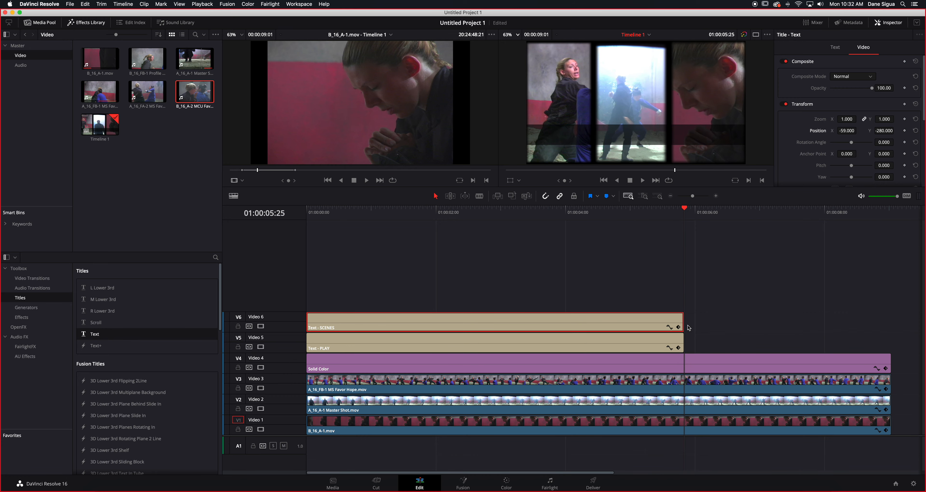
{"action": "key", "text": "ctrl+v"}
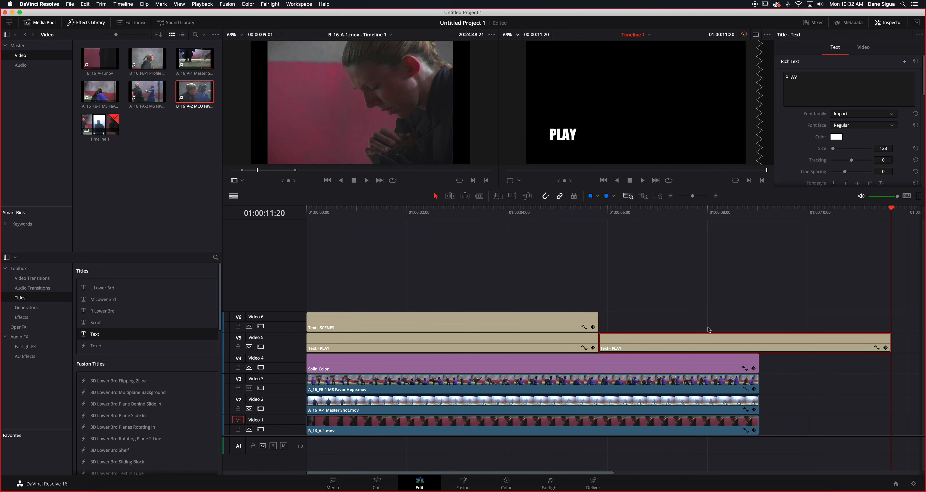
{"action": "left_click_drag", "start_coordinate": [697, 343], "coordinate": [366, 282]}
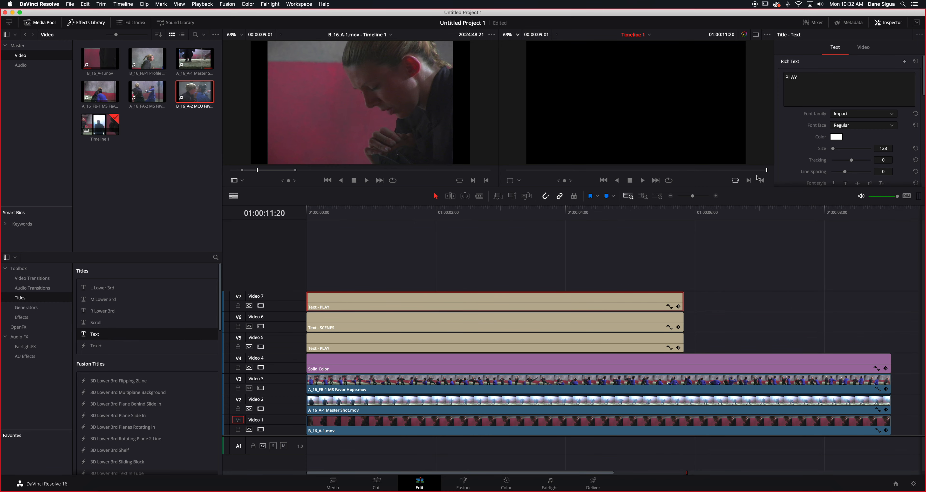
{"action": "left_click", "coordinate": [451, 216]}
{"action": "left_click_drag", "start_coordinate": [811, 77], "coordinate": [741, 77]}
{"action": "type", "text": "EXT"}
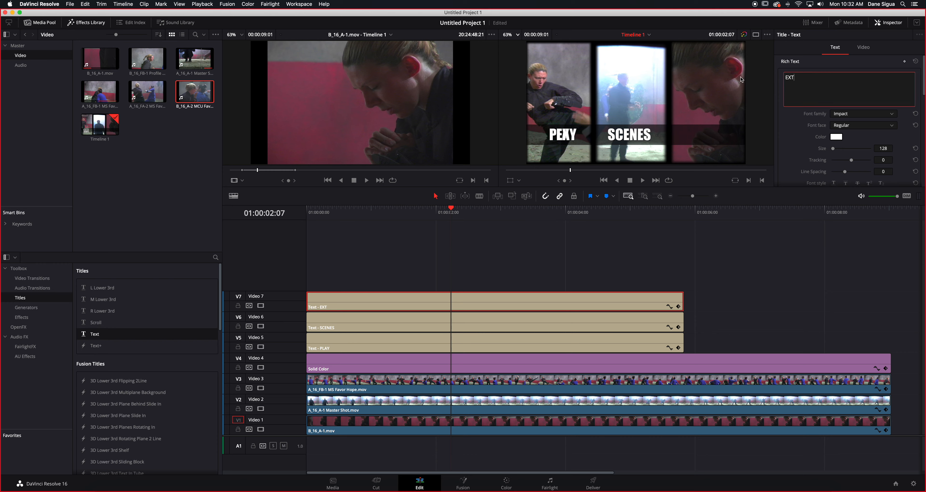
{"action": "type", "text": "AS"}
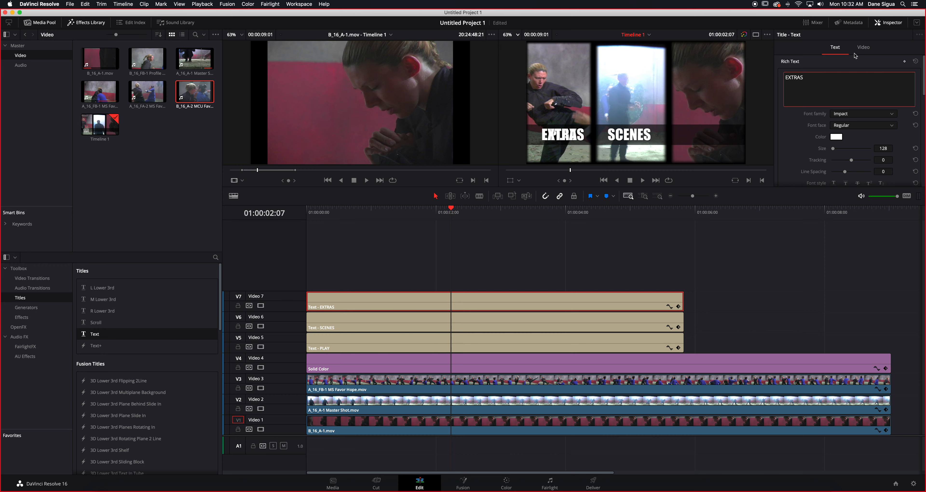
Step: Move the EXTRAS title into the third panel with Position X 600 and play the timeline from the start
{"action": "left_click", "coordinate": [872, 48]}
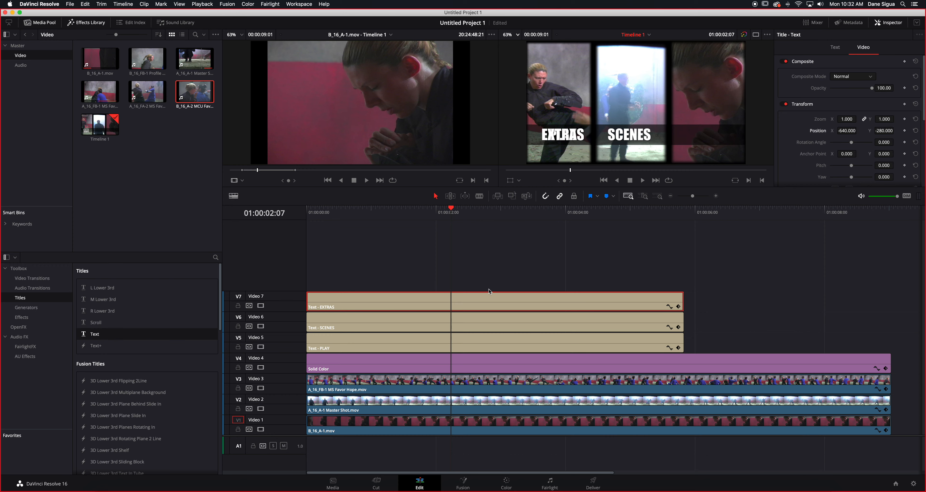
{"action": "left_click_drag", "start_coordinate": [847, 131], "coordinate": [859, 131]}
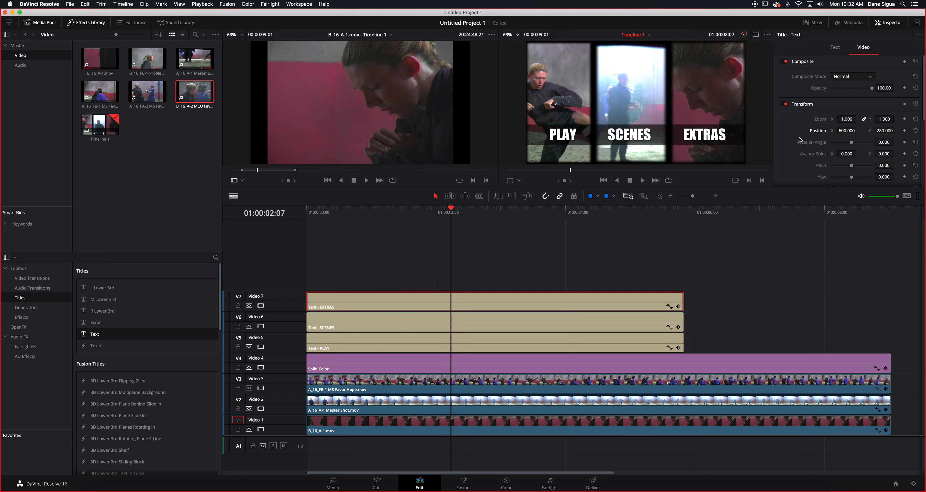
{"action": "key", "text": "Home"}
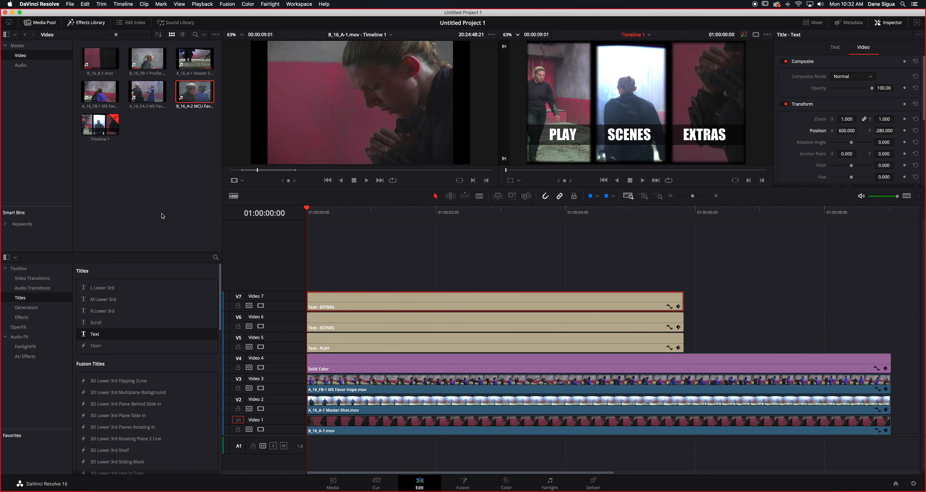
{"action": "key", "text": "space"}
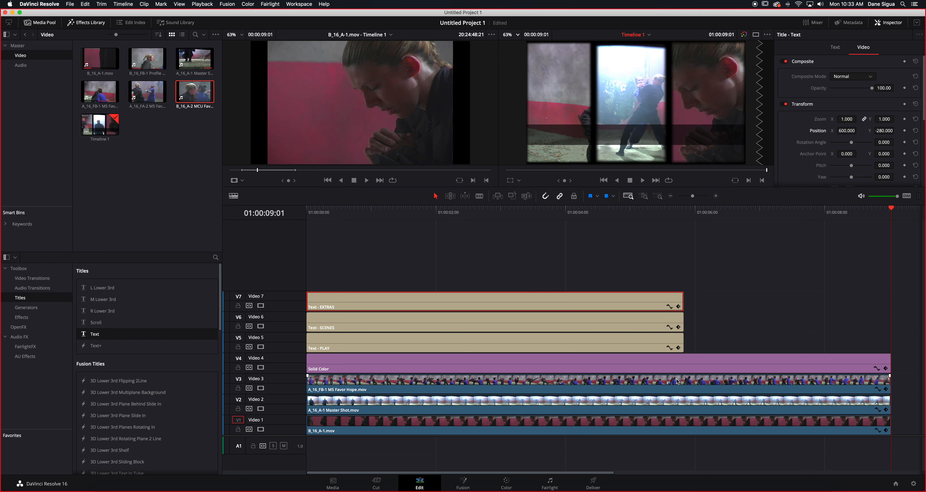
Step: Extend the ends of the PLAY, SCENES and EXTRAS titles to match the clips' end at 01:00:09:01
{"action": "left_click_drag", "start_coordinate": [678, 347], "coordinate": [890, 344]}
{"action": "left_click_drag", "start_coordinate": [683, 328], "coordinate": [891, 326]}
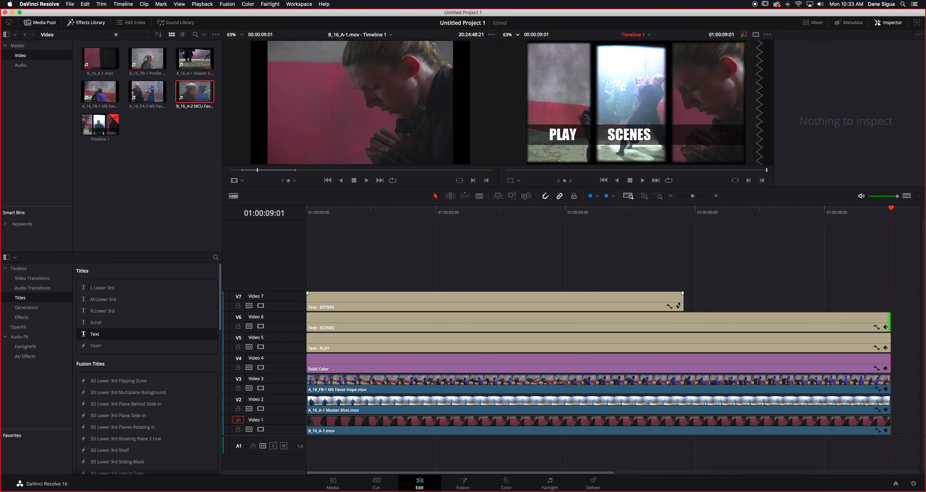
{"action": "left_click_drag", "start_coordinate": [680, 299], "coordinate": [889, 298]}
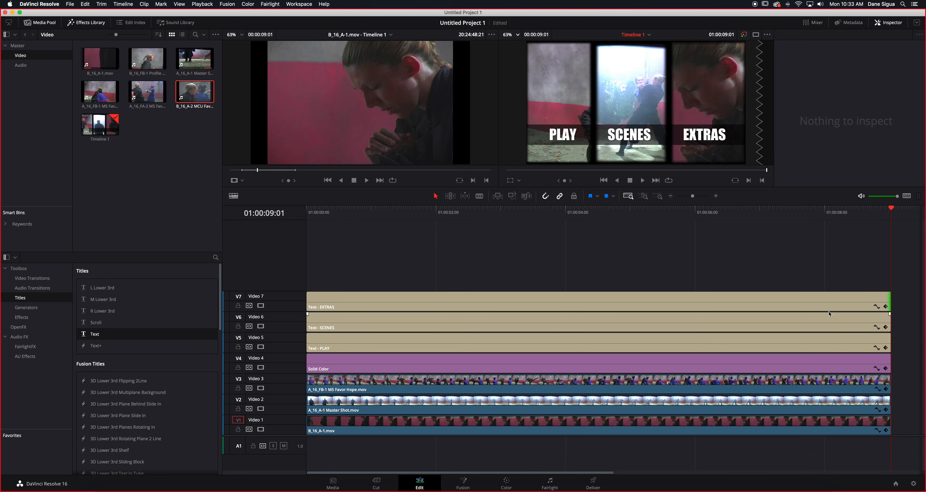
Step: Go back to the timeline start and shift the PLAY title slightly left along Position X within the first panel
{"action": "left_click", "coordinate": [401, 218]}
{"action": "key", "text": "Home"}
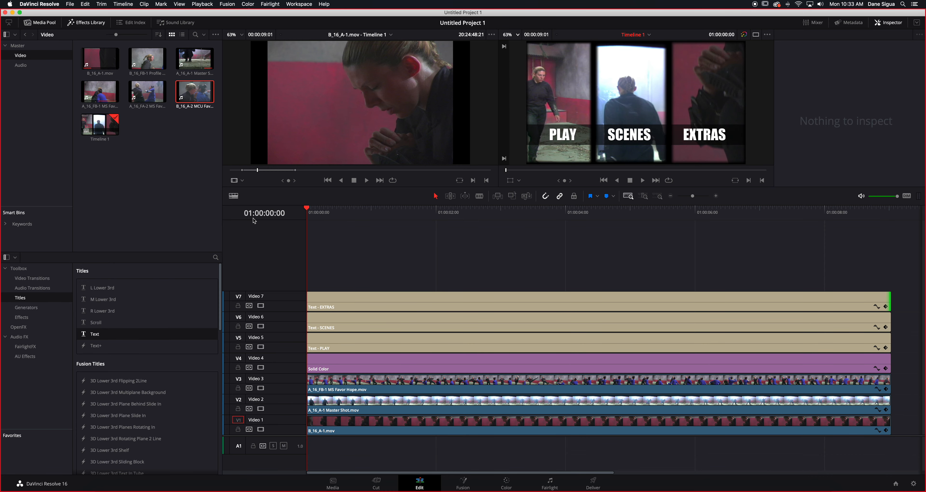
{"action": "left_click", "coordinate": [378, 340]}
{"action": "left_click", "coordinate": [863, 47]}
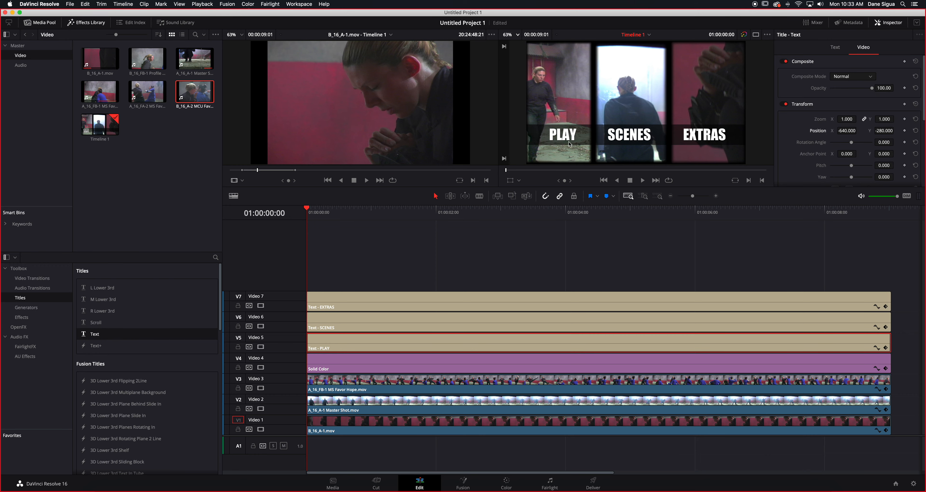
{"action": "left_click_drag", "start_coordinate": [850, 130], "coordinate": [843, 130]}
Step: Stagger the title starts by trimming PLAY to about 0.3 s, SCENES to 1.5 s and EXTRAS to 2.8 s, and preview the result
{"action": "left_click", "coordinate": [313, 302]}
{"action": "left_click", "coordinate": [318, 301]}
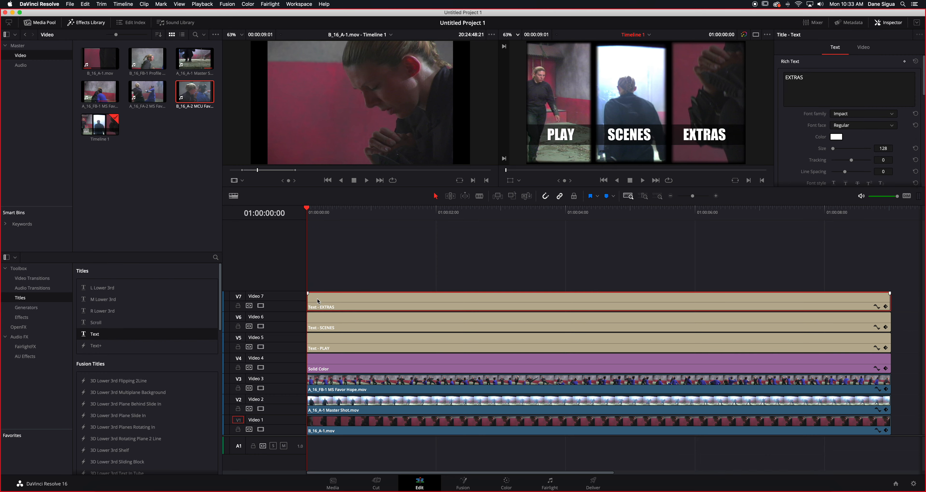
{"action": "left_click_drag", "start_coordinate": [311, 298], "coordinate": [488, 295]}
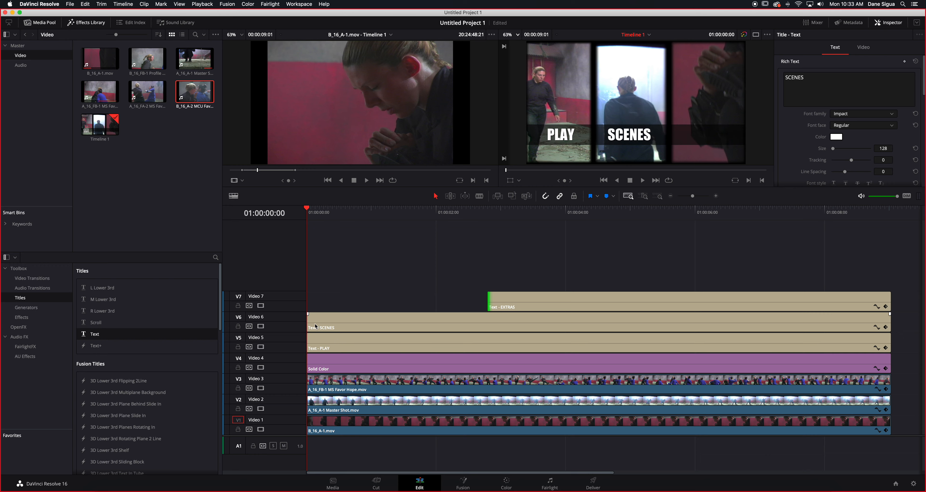
{"action": "left_click_drag", "start_coordinate": [309, 318], "coordinate": [404, 315]}
{"action": "left_click", "coordinate": [312, 341]}
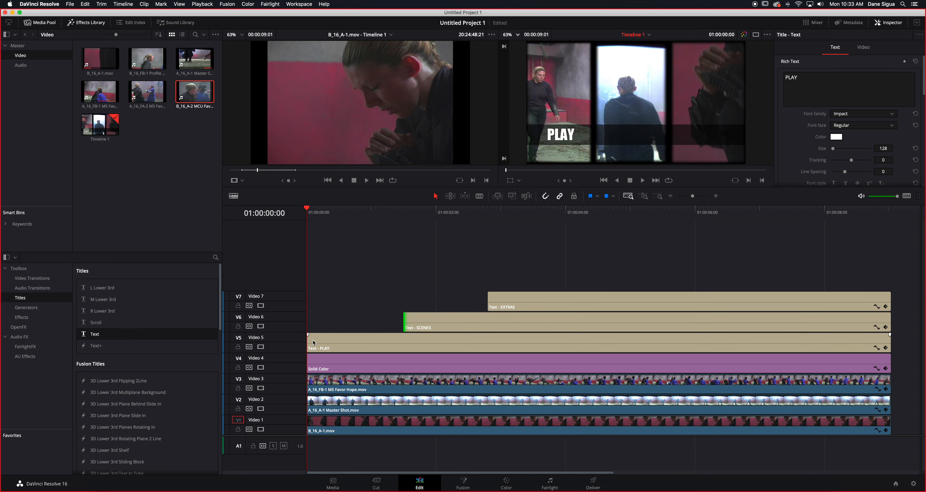
{"action": "left_click_drag", "start_coordinate": [308, 340], "coordinate": [330, 338]}
{"action": "key", "text": "space"}
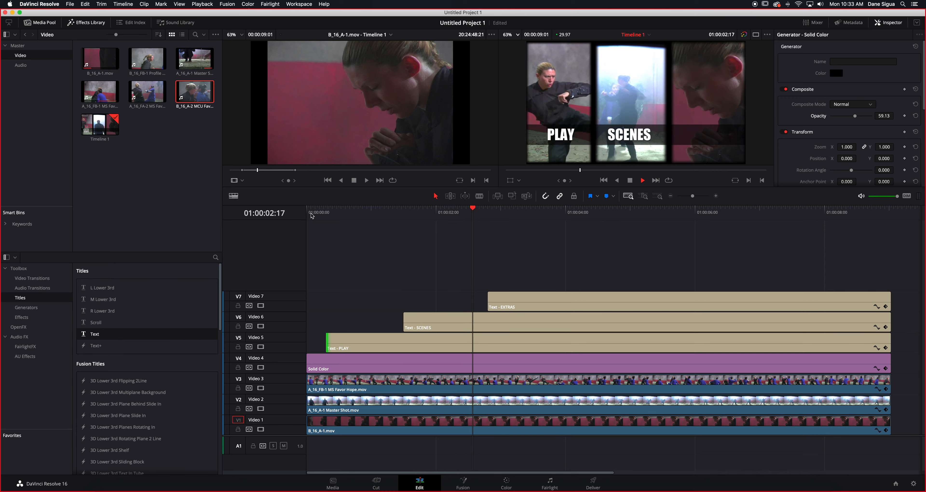
{"action": "key", "text": "space"}
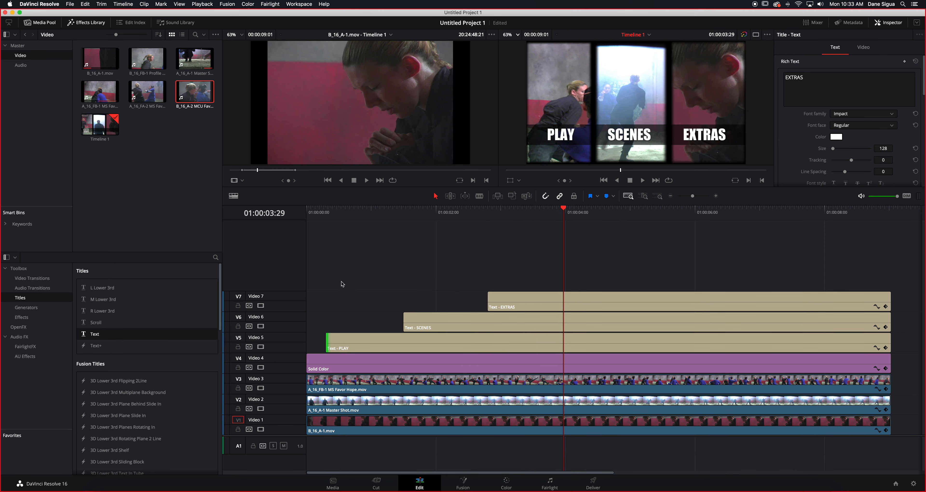
Step: Tighten the stagger by extending the SCENES start back to about 1.2 s and the EXTRAS start to about 2.2 s
{"action": "left_click", "coordinate": [405, 320]}
{"action": "left_click_drag", "start_coordinate": [404, 320], "coordinate": [384, 319]}
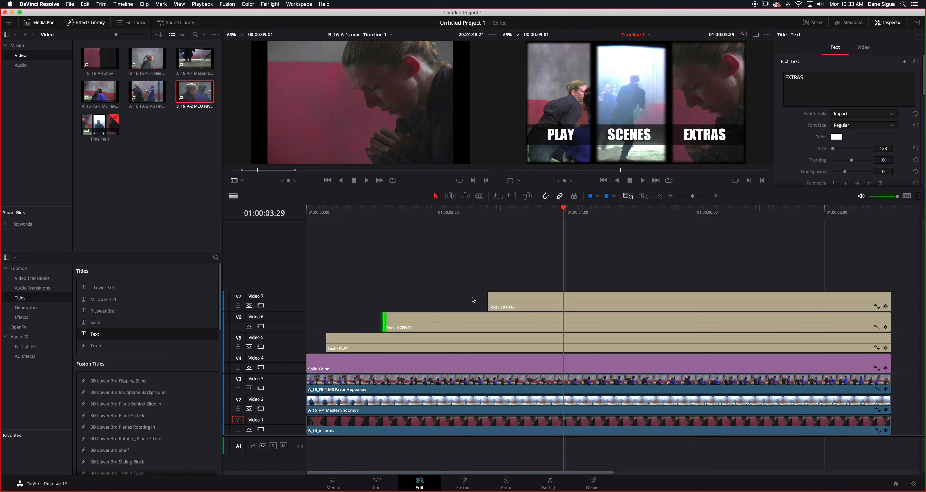
{"action": "left_click", "coordinate": [488, 297]}
{"action": "left_click_drag", "start_coordinate": [489, 299], "coordinate": [446, 304]}
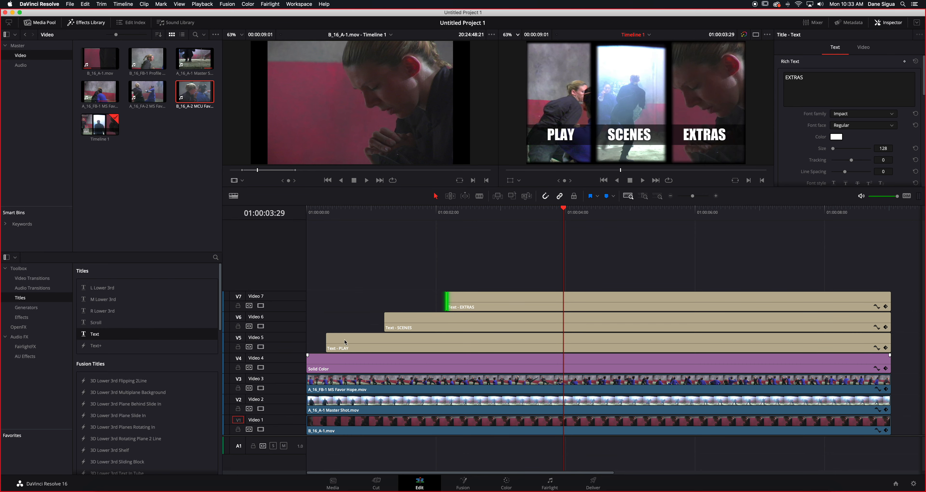
Step: Add a short fade-in of about 8 frames to the PLAY, SCENES and EXTRAS titles and play the timeline from the start
{"action": "mouse_move", "coordinate": [328, 334]}
{"action": "left_mouse_down"}
{"action": "mouse_move", "coordinate": [365, 334]}
{"action": "mouse_move", "coordinate": [343, 335]}
{"action": "left_mouse_up"}
{"action": "left_click_drag", "start_coordinate": [386, 314], "coordinate": [401, 315]}
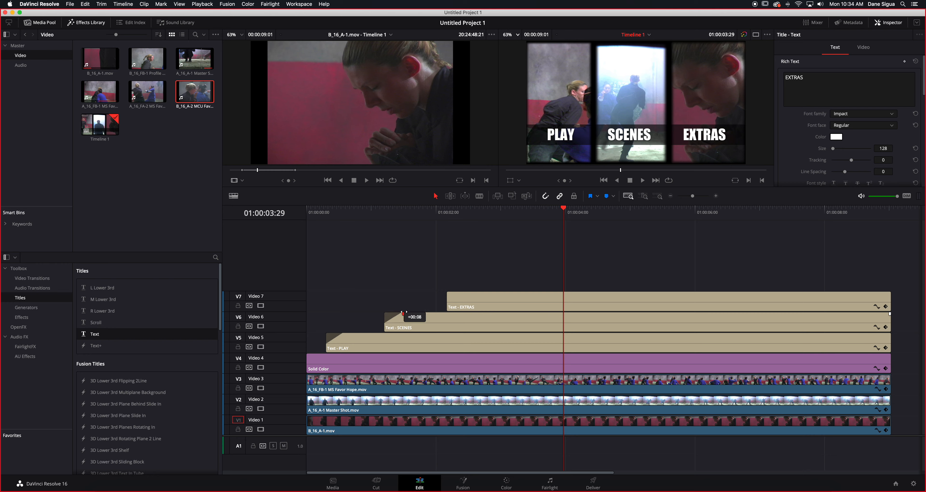
{"action": "mouse_move", "coordinate": [448, 294]}
{"action": "left_mouse_down"}
{"action": "mouse_move", "coordinate": [484, 294]}
{"action": "mouse_move", "coordinate": [463, 294]}
{"action": "left_mouse_up"}
{"action": "key", "text": "Home"}
{"action": "key", "text": "space"}
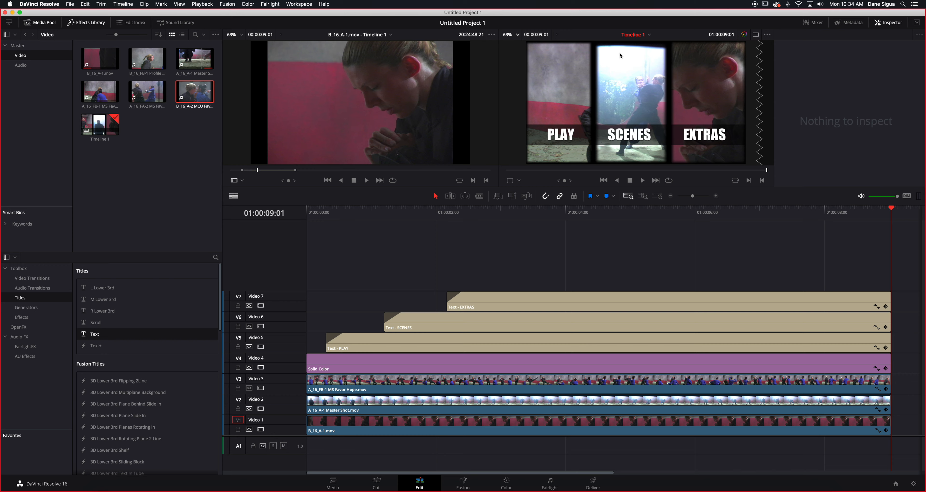
Step: Duplicate the Video 4 solid color band onto a new Video 8 track at the timeline start and park the playhead at 01:00:02:18
{"action": "left_click", "coordinate": [492, 363]}
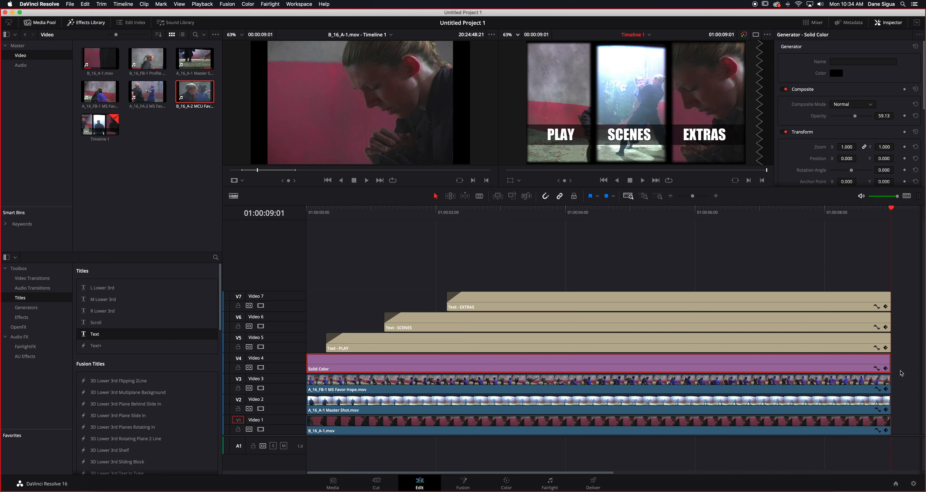
{"action": "key", "text": "super+v"}
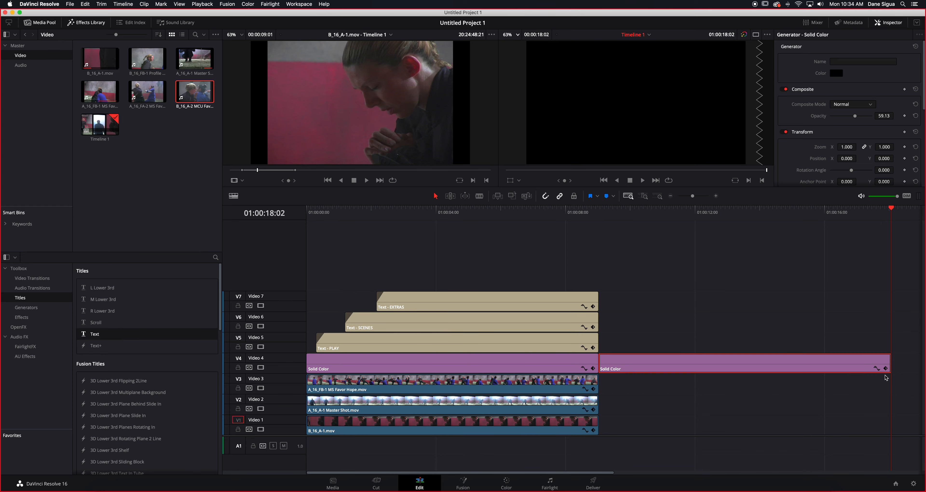
{"action": "left_click_drag", "start_coordinate": [692, 360], "coordinate": [369, 283]}
{"action": "left_click", "coordinate": [476, 212]}
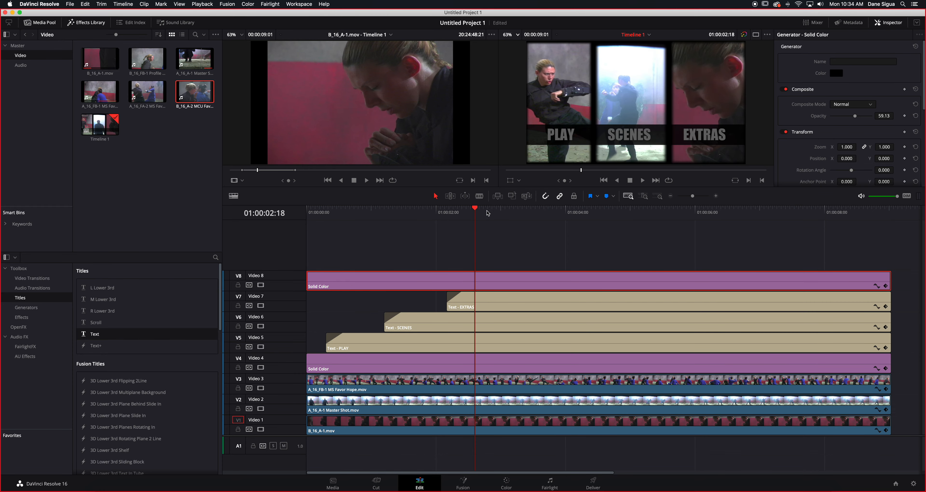
Step: Reset the Video 8 band's opacity to 100 and move it to the frame's upper edge with Position X -1 and Y 793
{"action": "left_click", "coordinate": [916, 116]}
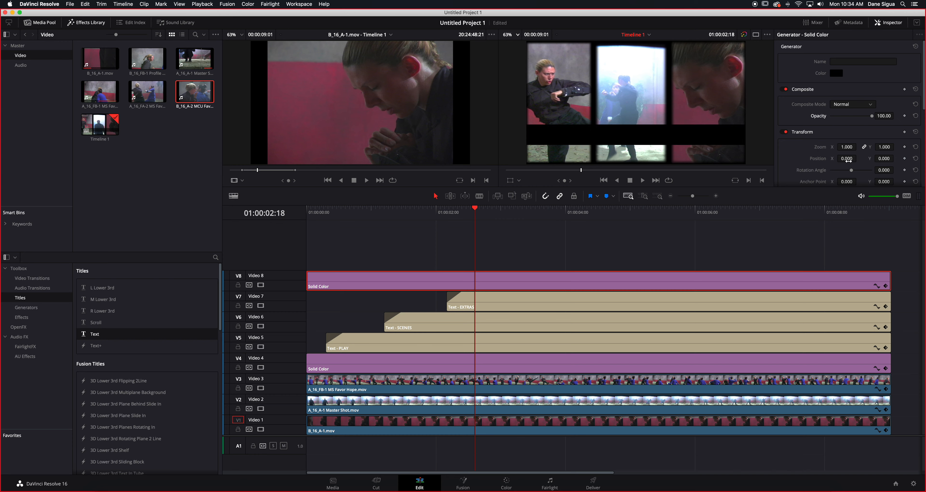
{"action": "mouse_move", "coordinate": [848, 158]}
{"action": "left_mouse_down"}
{"action": "mouse_move", "coordinate": [859, 158]}
{"action": "mouse_move", "coordinate": [843, 159]}
{"action": "left_mouse_up"}
{"action": "mouse_move", "coordinate": [884, 158]}
{"action": "left_mouse_down"}
{"action": "mouse_move", "coordinate": [896, 159]}
{"action": "mouse_move", "coordinate": [880, 158]}
{"action": "left_mouse_up"}
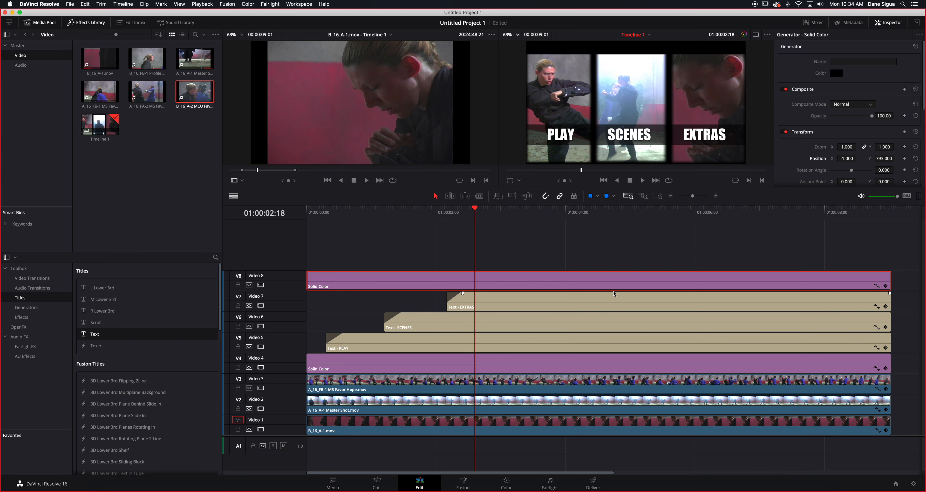
Step: Paste another copy of the solid color band and stack it at the timeline start on a new Video 9 track
{"action": "left_click", "coordinate": [893, 211]}
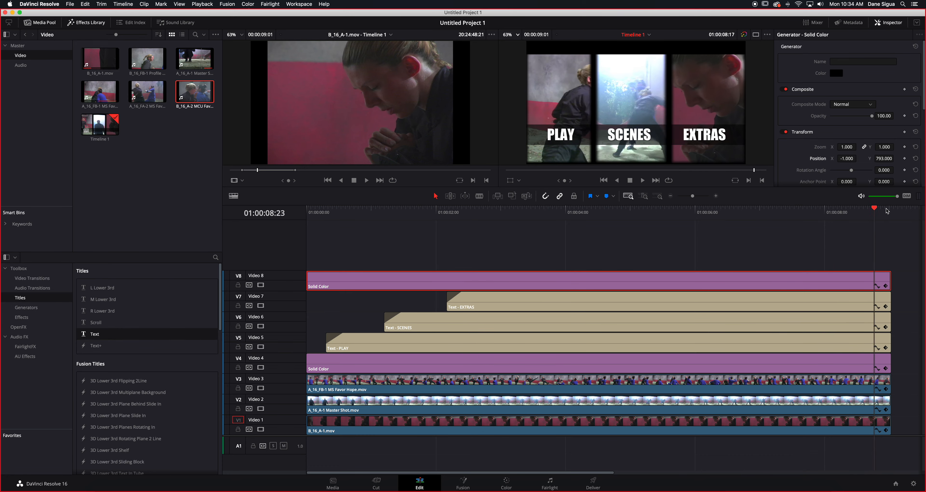
{"action": "key", "text": "super+v"}
{"action": "left_click_drag", "start_coordinate": [688, 358], "coordinate": [400, 248]}
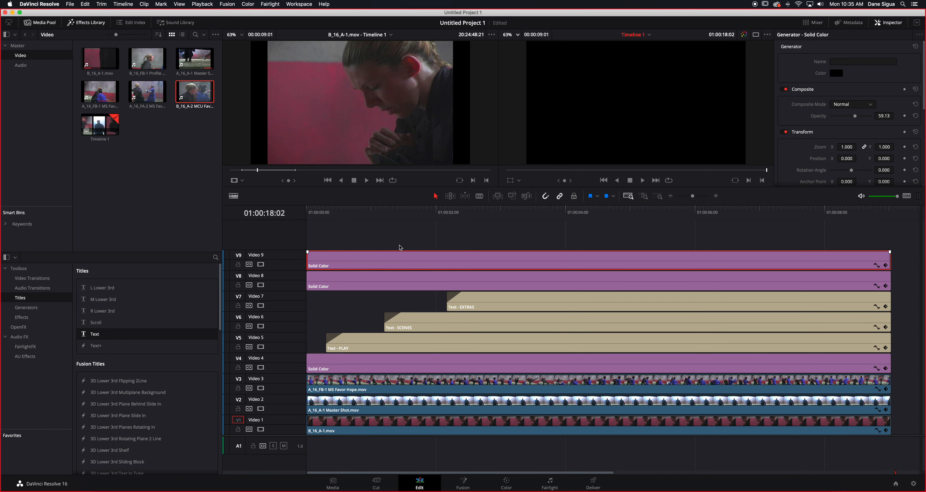
Step: Turn the Video 9 solid color band into a lower-edge bar with Position Y -251 and opacity 100, and play the timeline from the start
{"action": "left_click", "coordinate": [548, 211]}
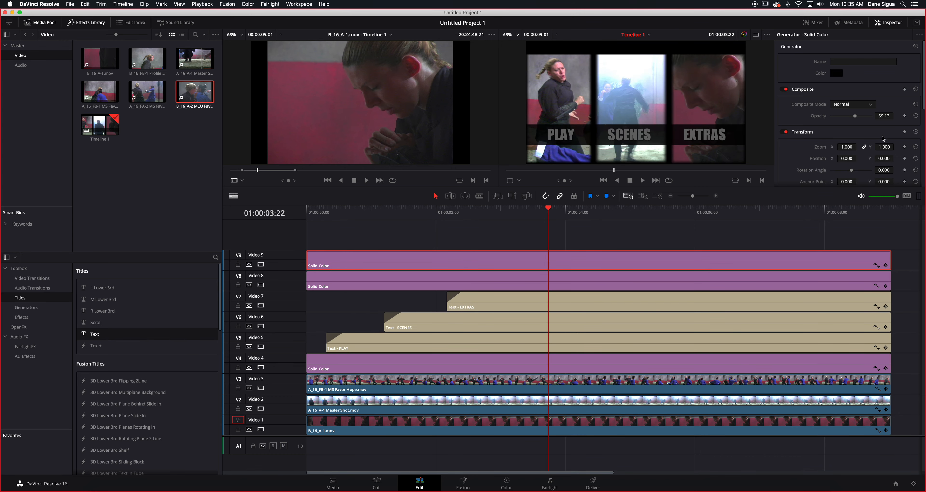
{"action": "left_click_drag", "start_coordinate": [885, 159], "coordinate": [827, 158]}
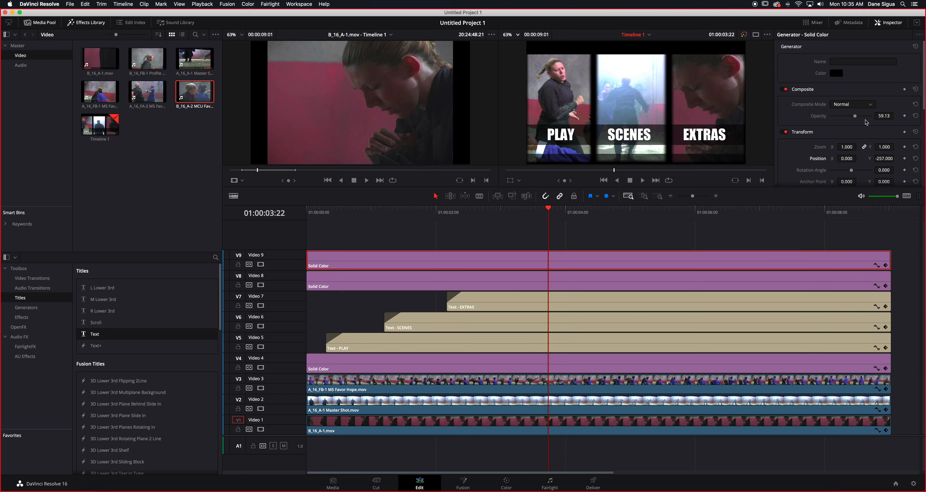
{"action": "left_click_drag", "start_coordinate": [855, 116], "coordinate": [925, 121]}
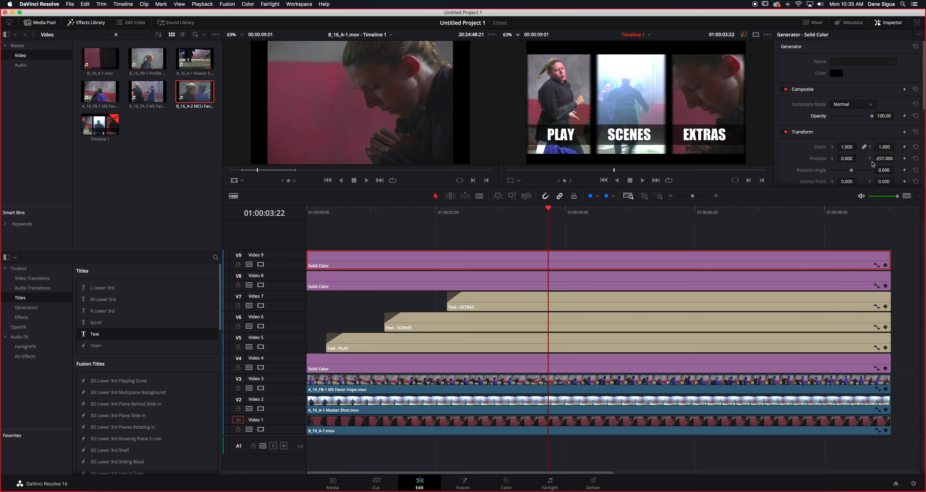
{"action": "left_click_drag", "start_coordinate": [877, 158], "coordinate": [896, 158]}
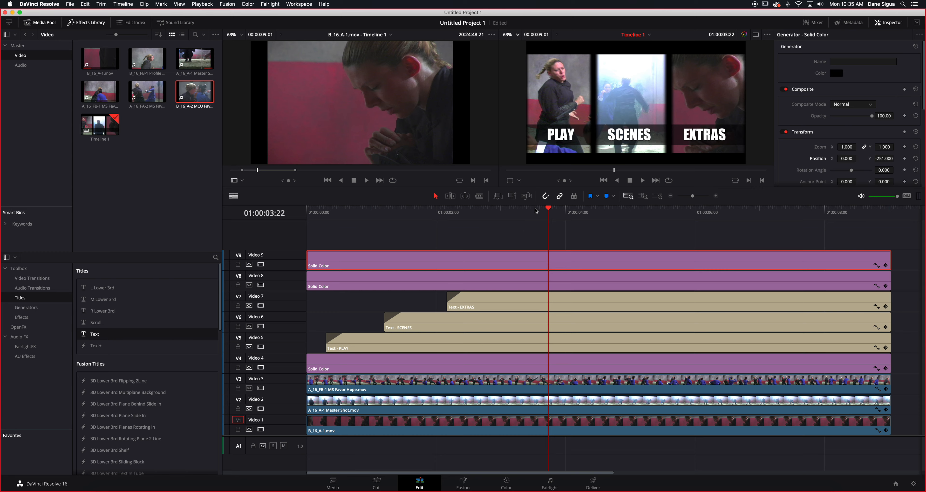
{"action": "key", "text": "Home"}
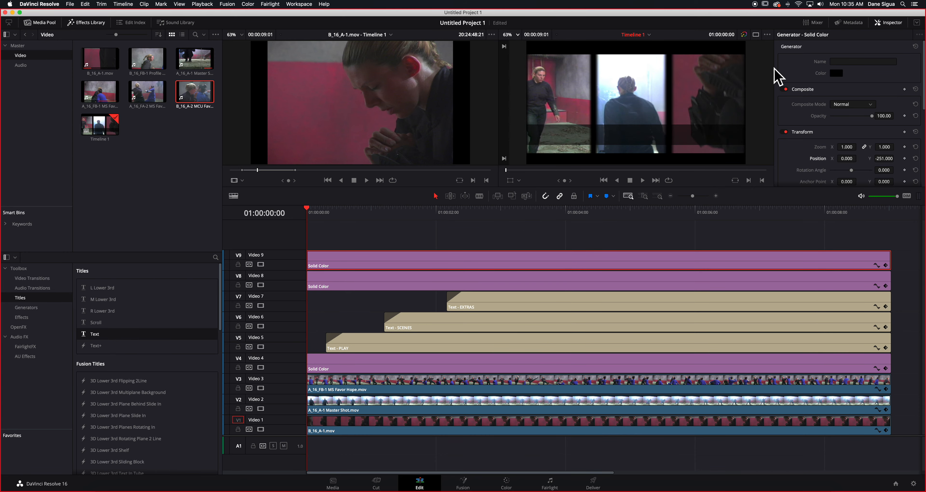
{"action": "key", "text": "space"}
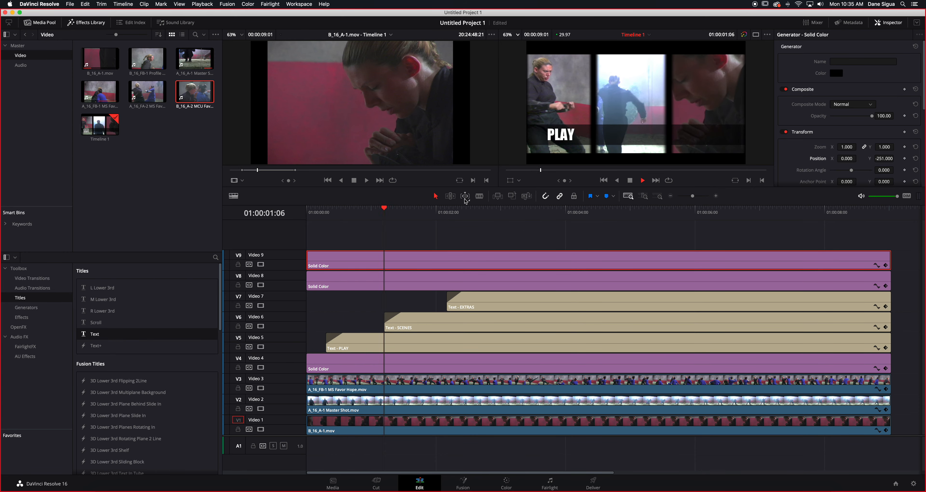